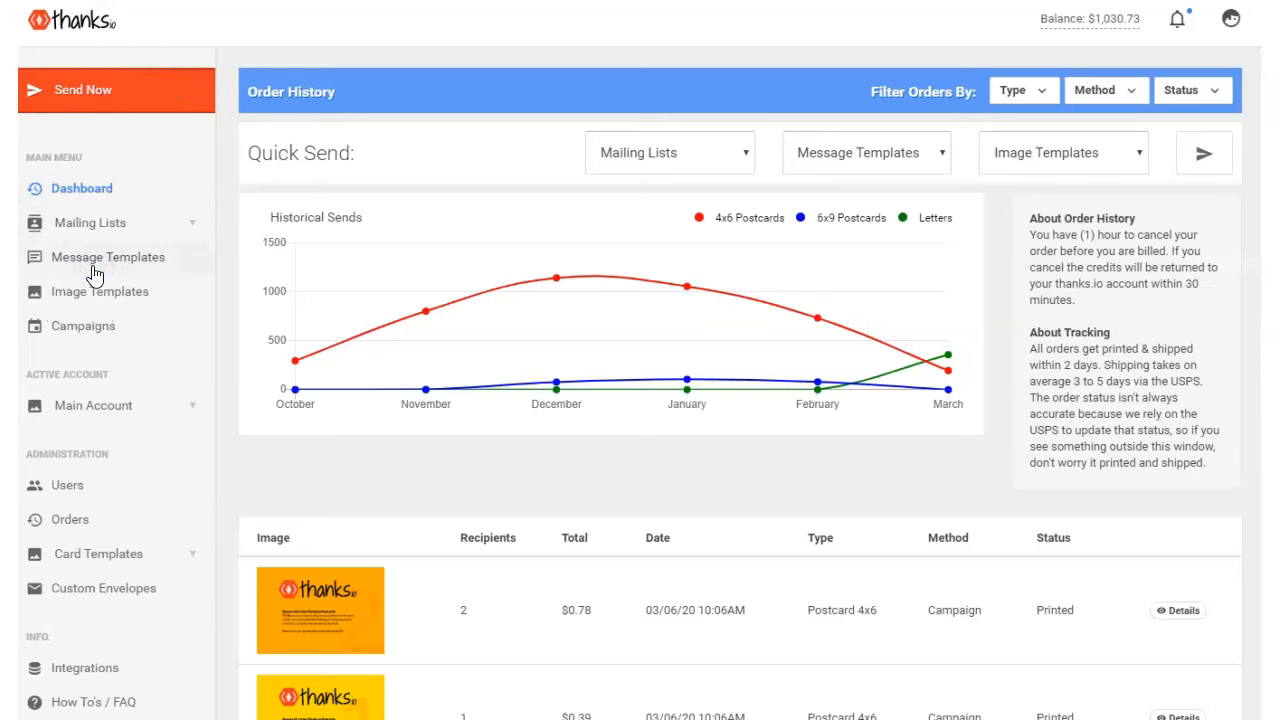
- Go to the Your Templates page through Message Templates in the sidebar
{"action": "left_click", "coordinate": [93, 273]}
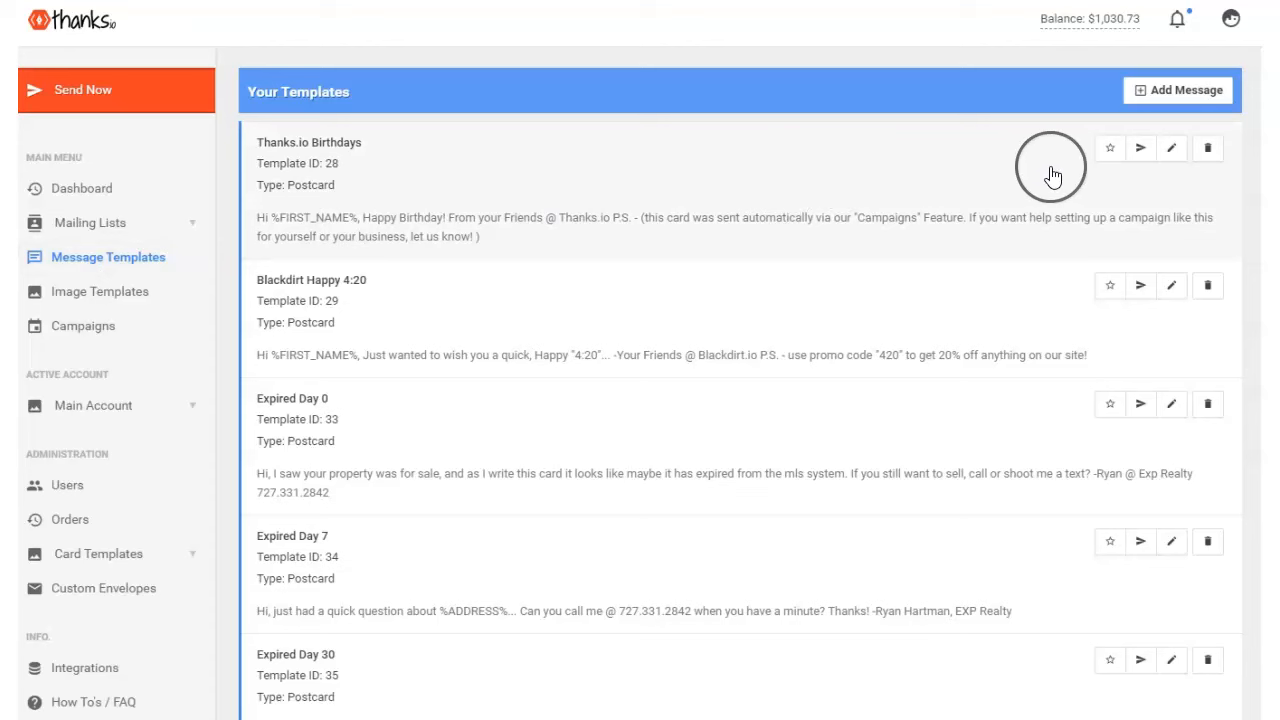
- Edit the Thanks.io Birthdays template, previewing Birthday Card, Scully, then Wow! Signal handwriting
{"action": "left_click", "coordinate": [1171, 148]}
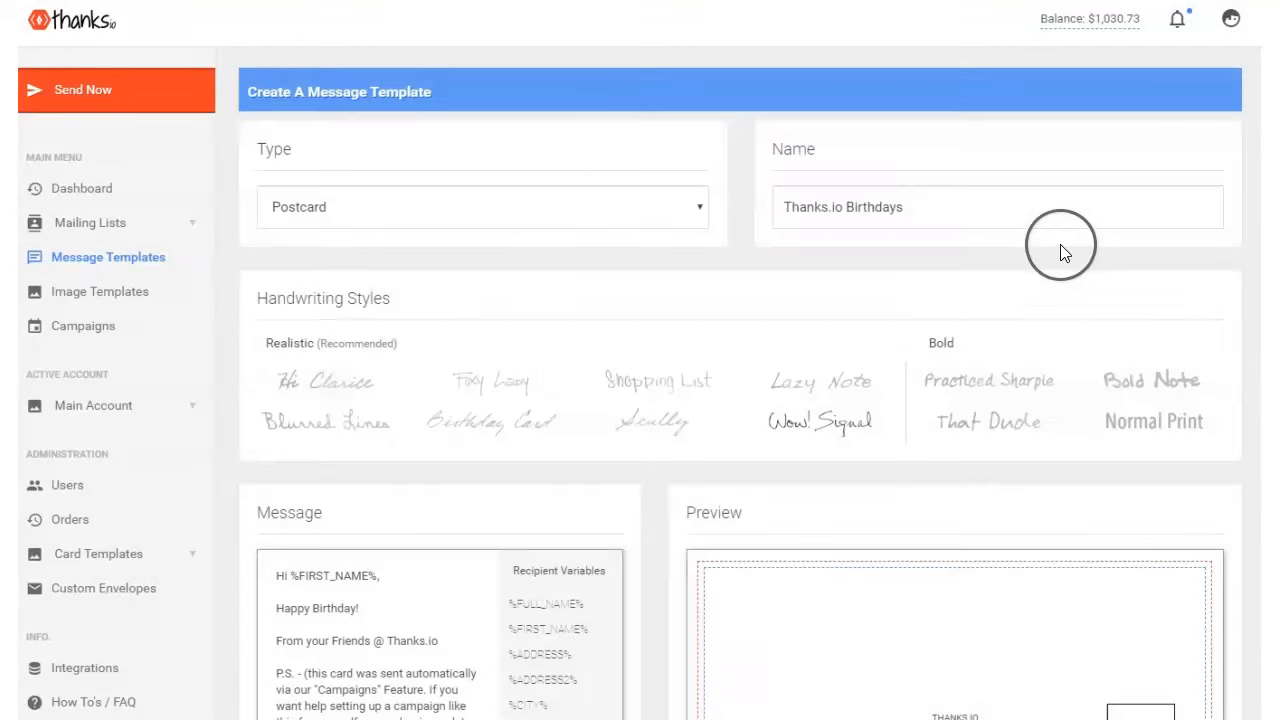
{"action": "left_click", "coordinate": [491, 430]}
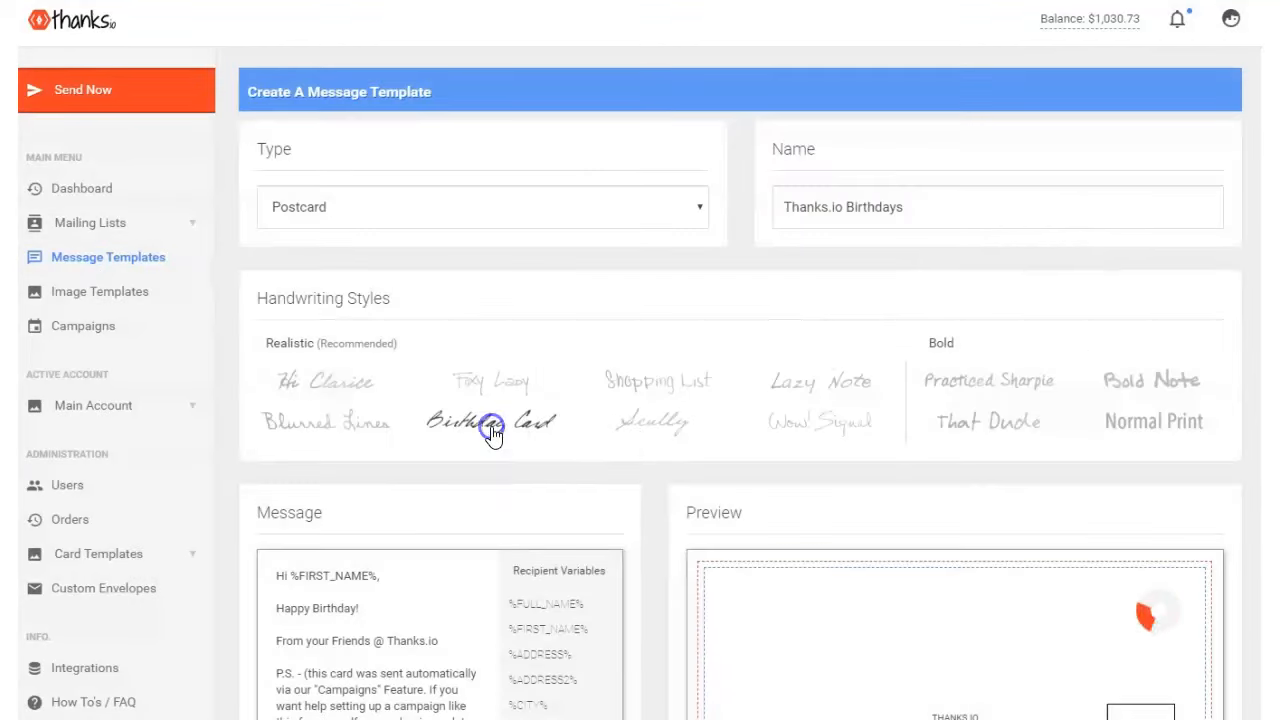
{"action": "scroll", "coordinate": [571, 368], "scroll_direction": "down", "scroll_amount": 3}
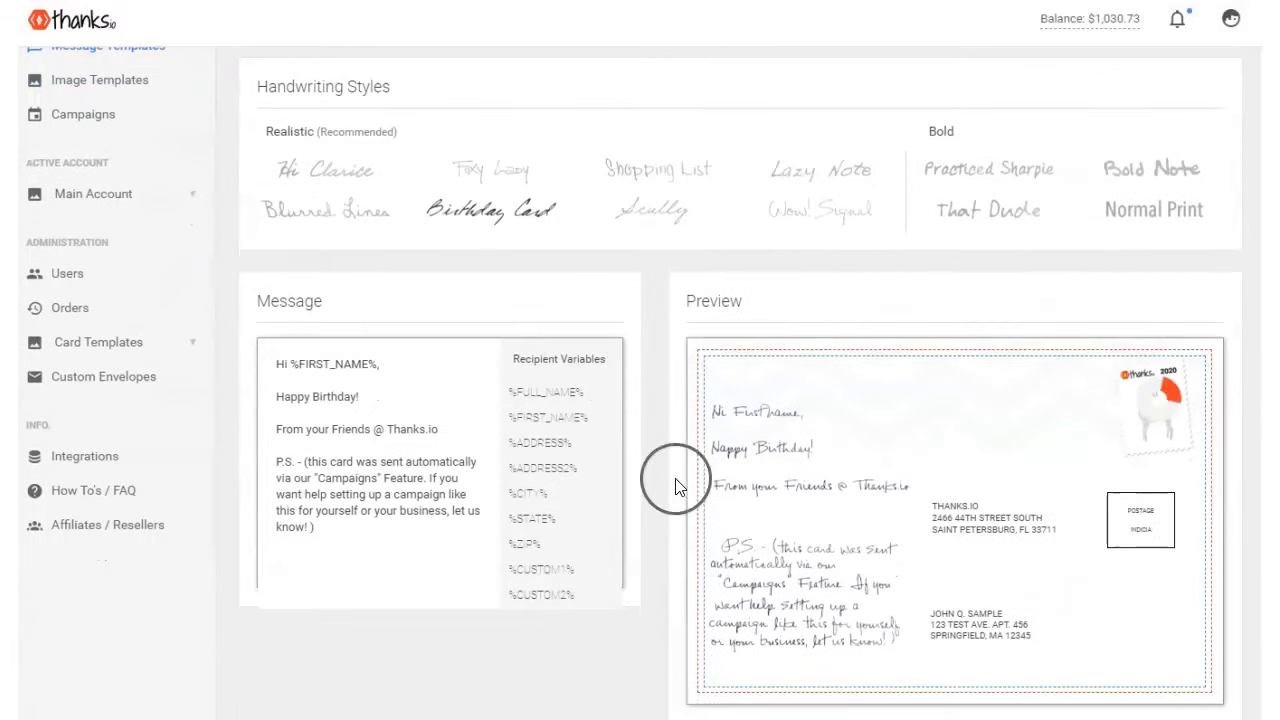
{"action": "scroll", "coordinate": [675, 487], "scroll_direction": "up", "scroll_amount": 3}
{"action": "left_click", "coordinate": [665, 395]}
{"action": "left_click", "coordinate": [822, 402]}
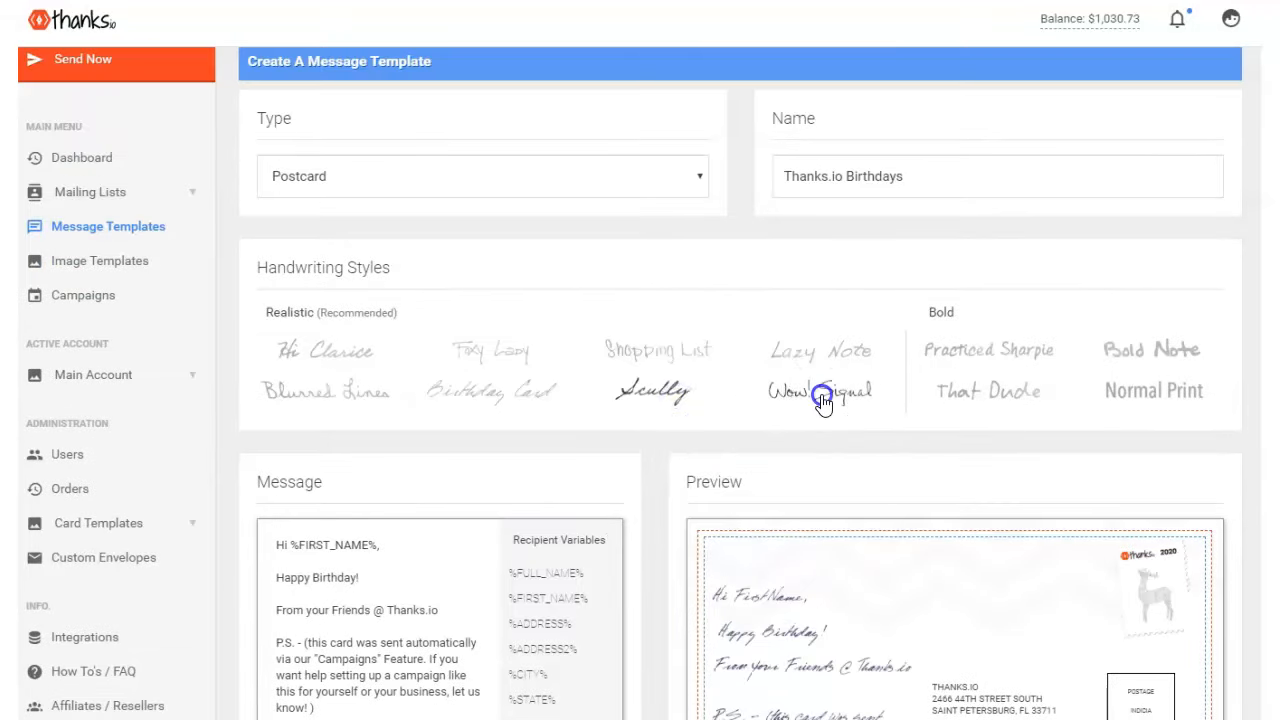
{"action": "scroll", "coordinate": [820, 400], "scroll_direction": "down", "scroll_amount": 3}
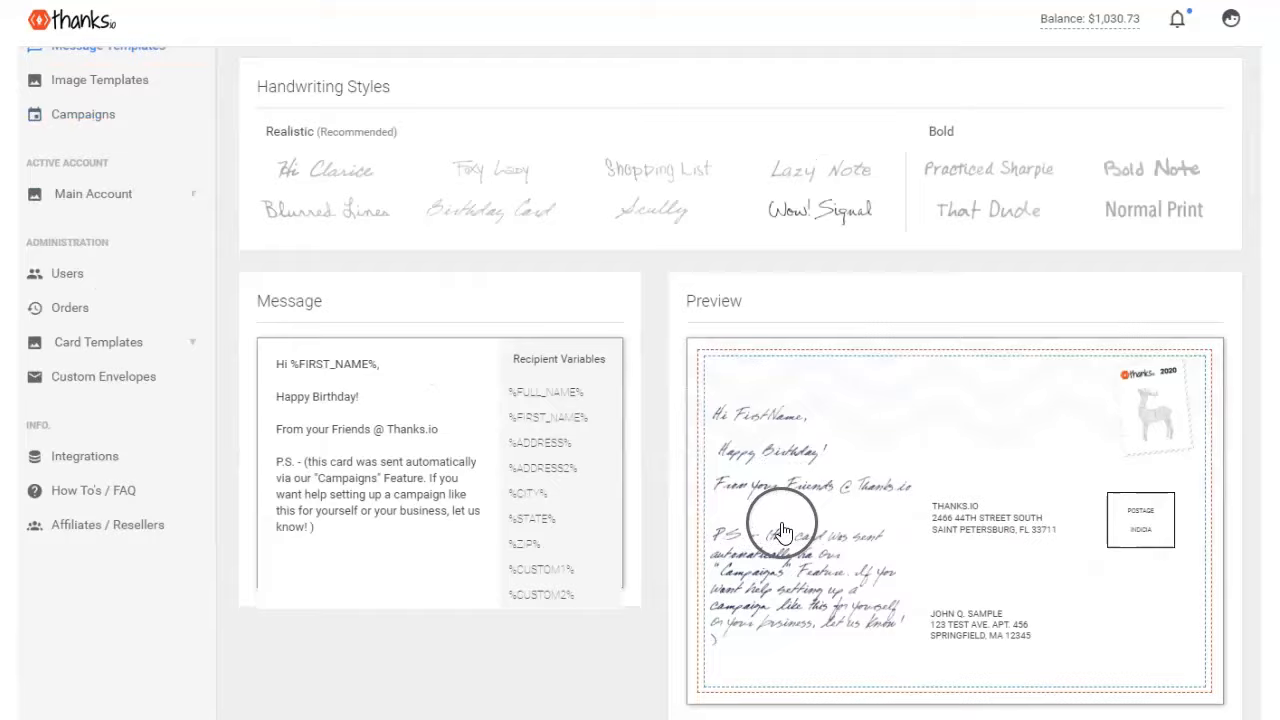
{"action": "scroll", "coordinate": [782, 530], "scroll_direction": "up", "scroll_amount": 3}
{"action": "scroll", "coordinate": [770, 545], "scroll_direction": "down", "scroll_amount": 3}
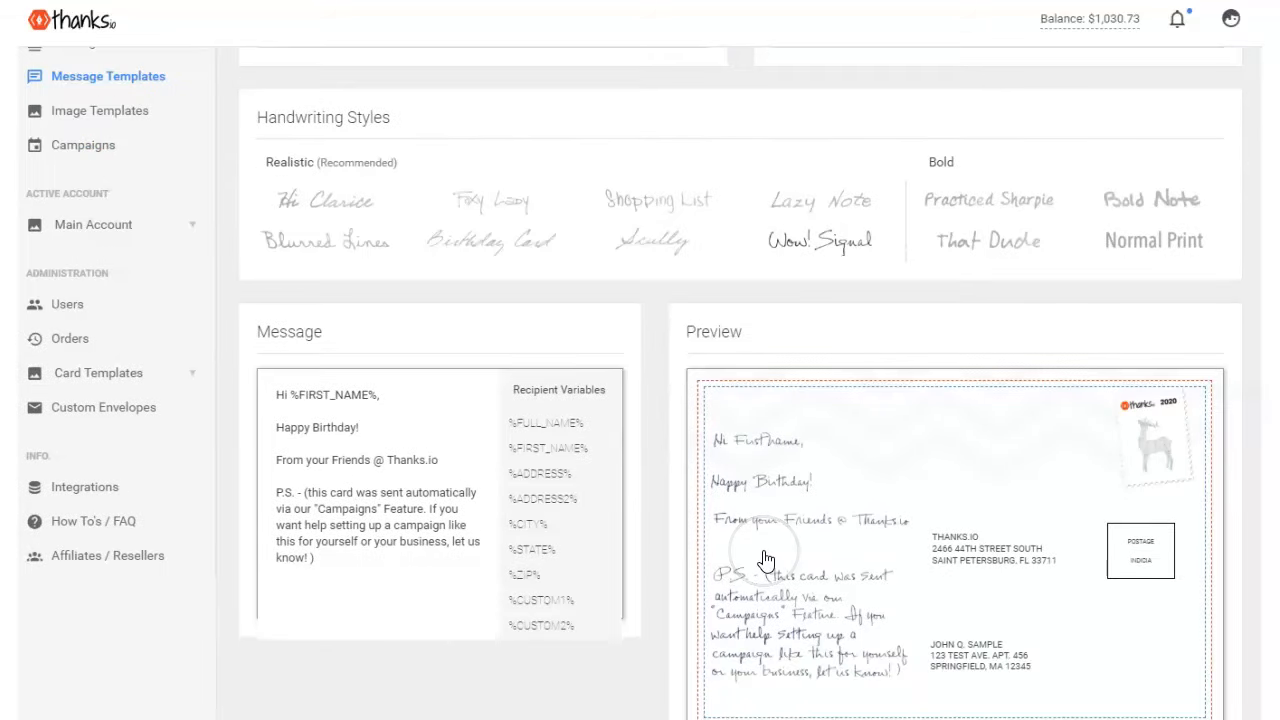
{"action": "scroll", "coordinate": [766, 560], "scroll_direction": "up", "scroll_amount": 3}
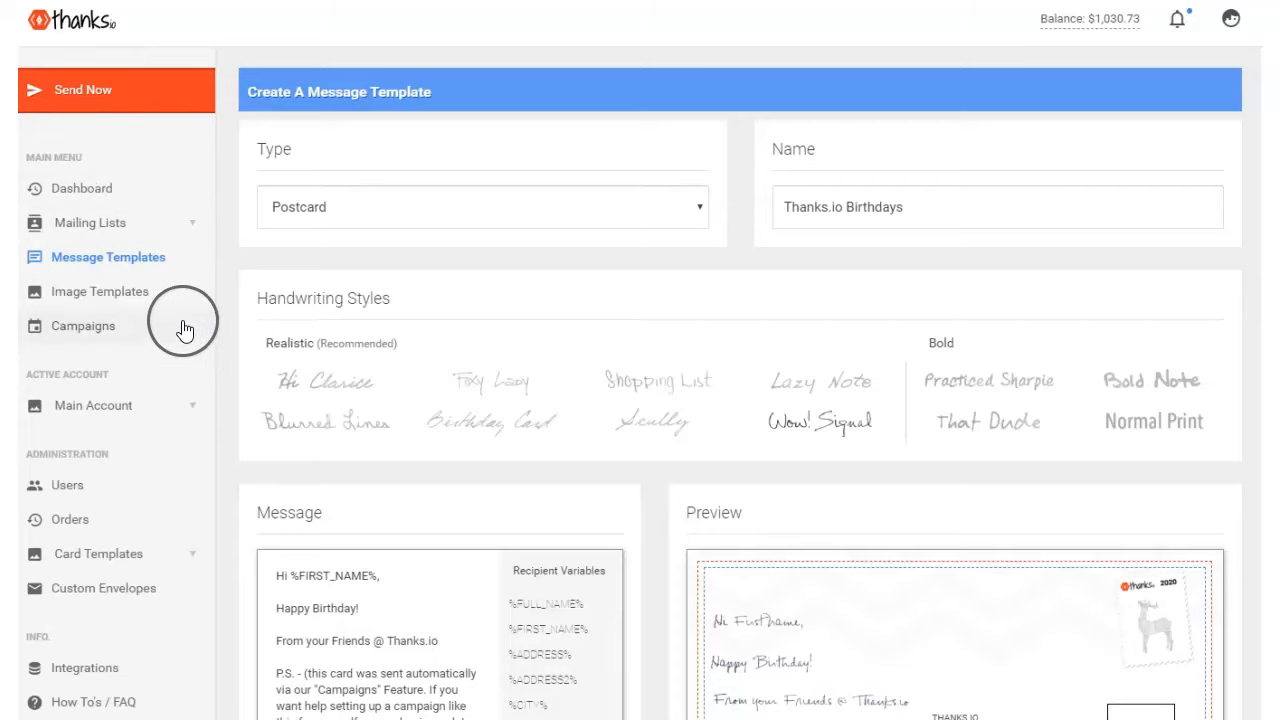
- Start a new Send Now mailing and choose the Letter ($1.19) type
{"action": "left_click", "coordinate": [65, 105]}
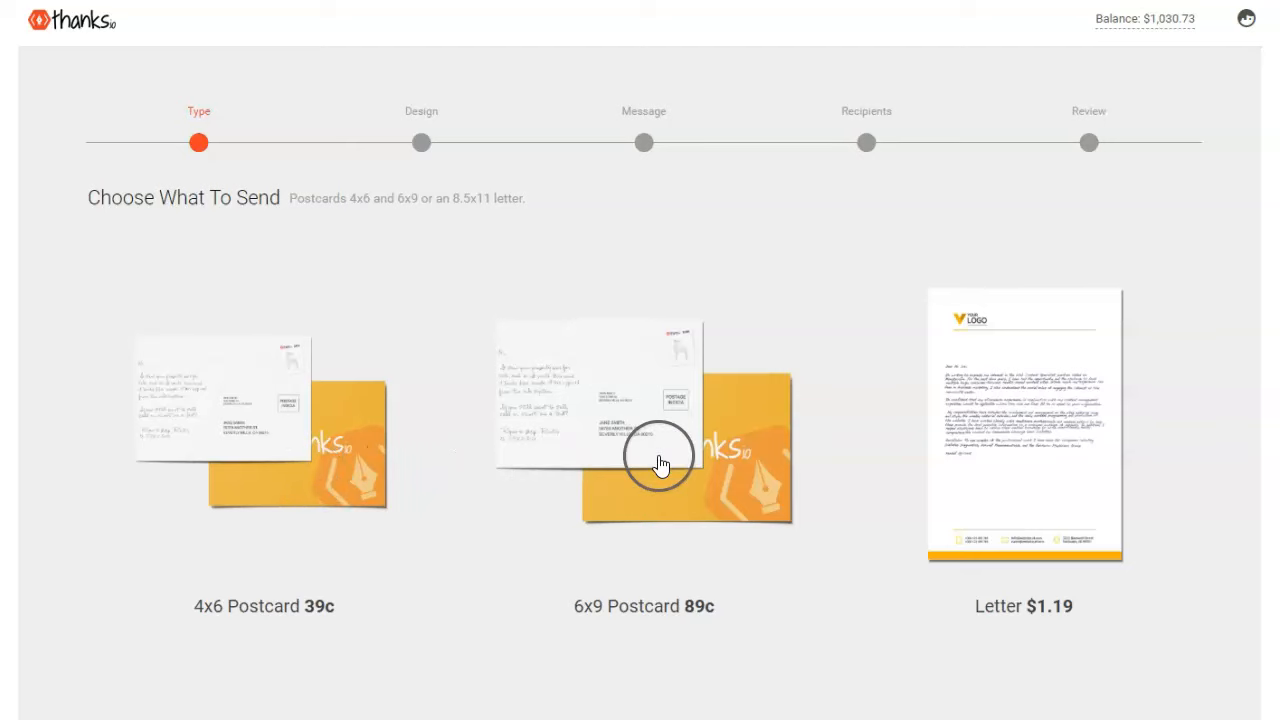
{"action": "left_click", "coordinate": [1005, 450]}
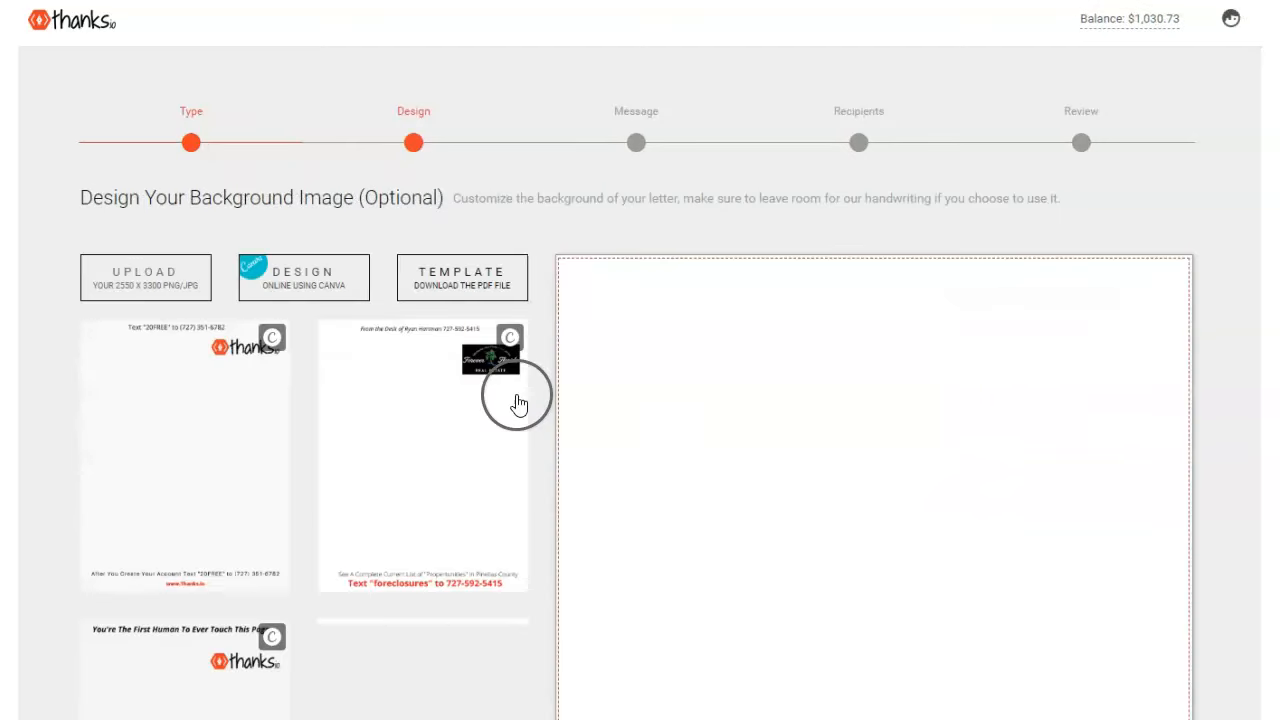
- Apply the thanks.io logo letterhead with the 'Get 10 FREE credits' footer as background
{"action": "scroll", "coordinate": [371, 457], "scroll_direction": "down", "scroll_amount": 3}
{"action": "scroll", "coordinate": [383, 503], "scroll_direction": "down", "scroll_amount": 5}
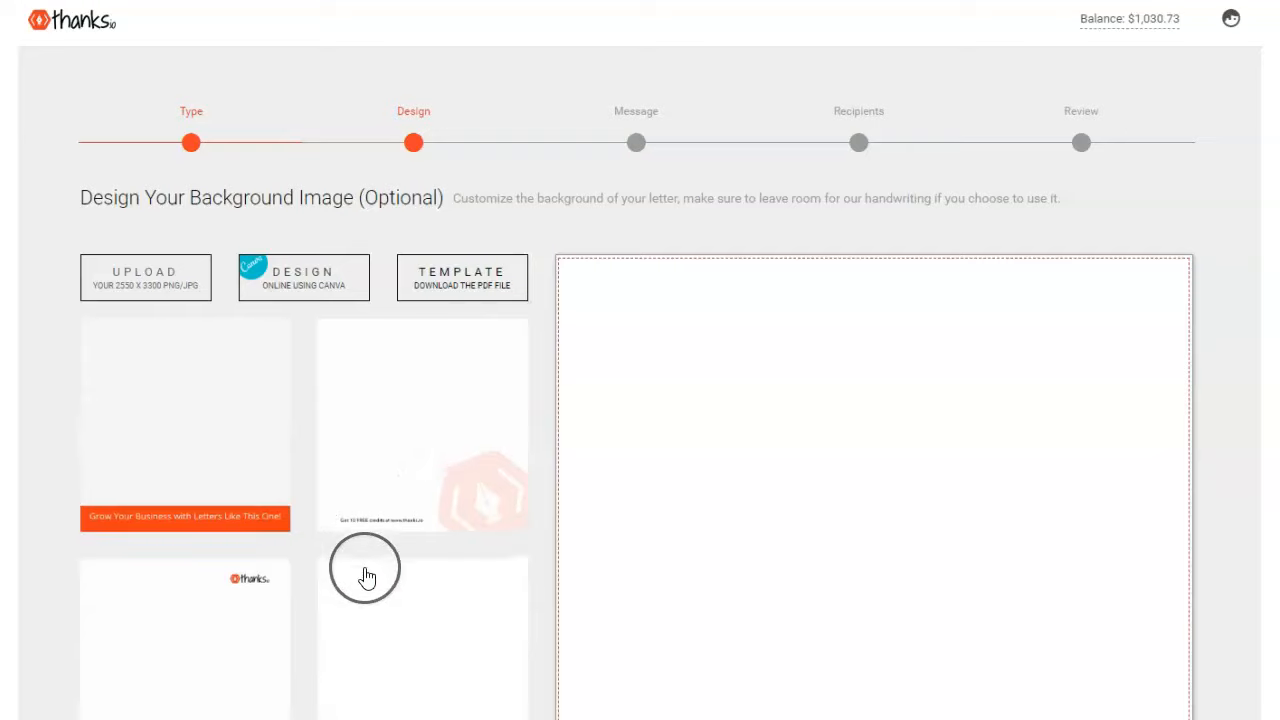
{"action": "scroll", "coordinate": [383, 480], "scroll_direction": "up", "scroll_amount": 5}
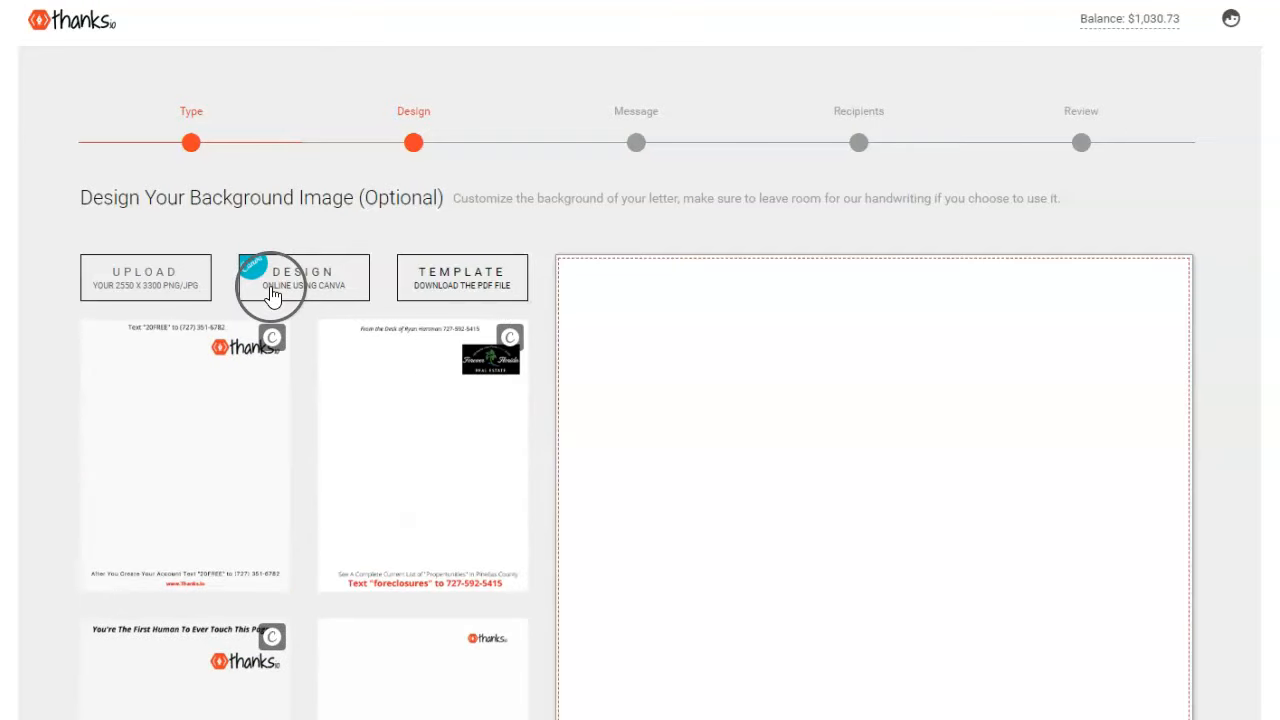
{"action": "scroll", "coordinate": [431, 509], "scroll_direction": "down", "scroll_amount": 3}
{"action": "scroll", "coordinate": [434, 509], "scroll_direction": "up", "scroll_amount": 3}
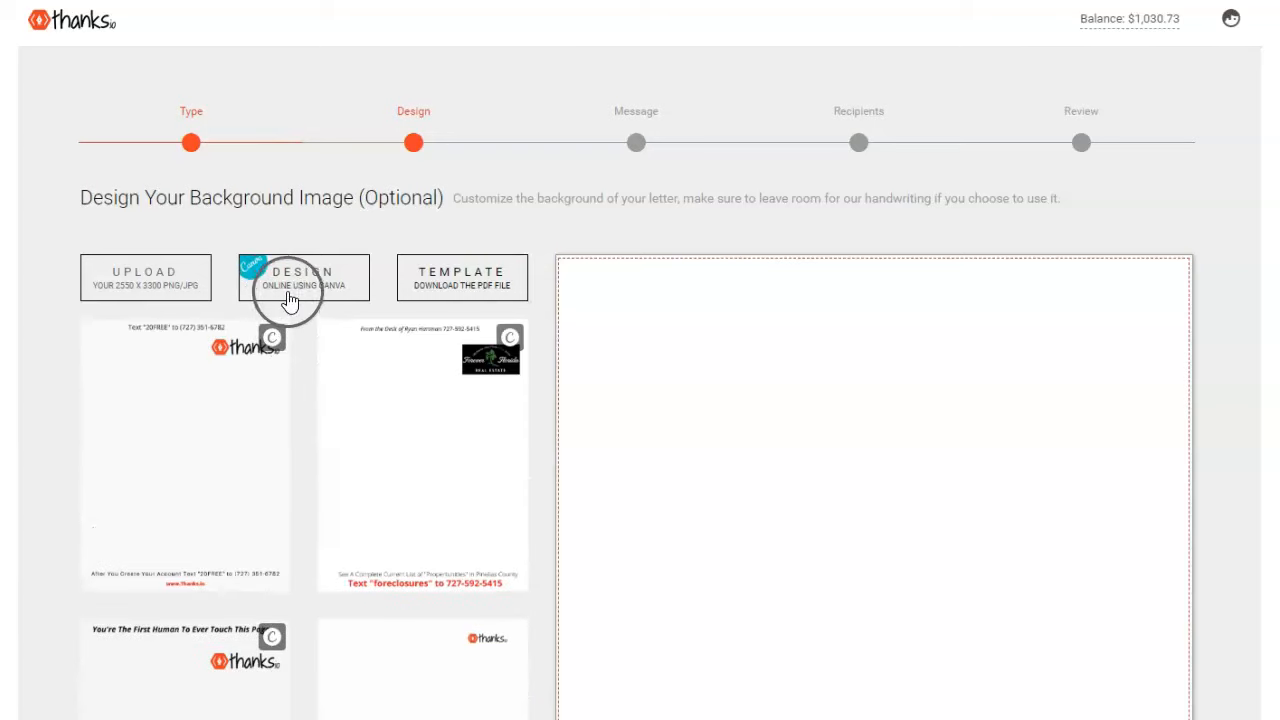
{"action": "scroll", "coordinate": [331, 434], "scroll_direction": "down", "scroll_amount": 3}
{"action": "left_click", "coordinate": [443, 527]}
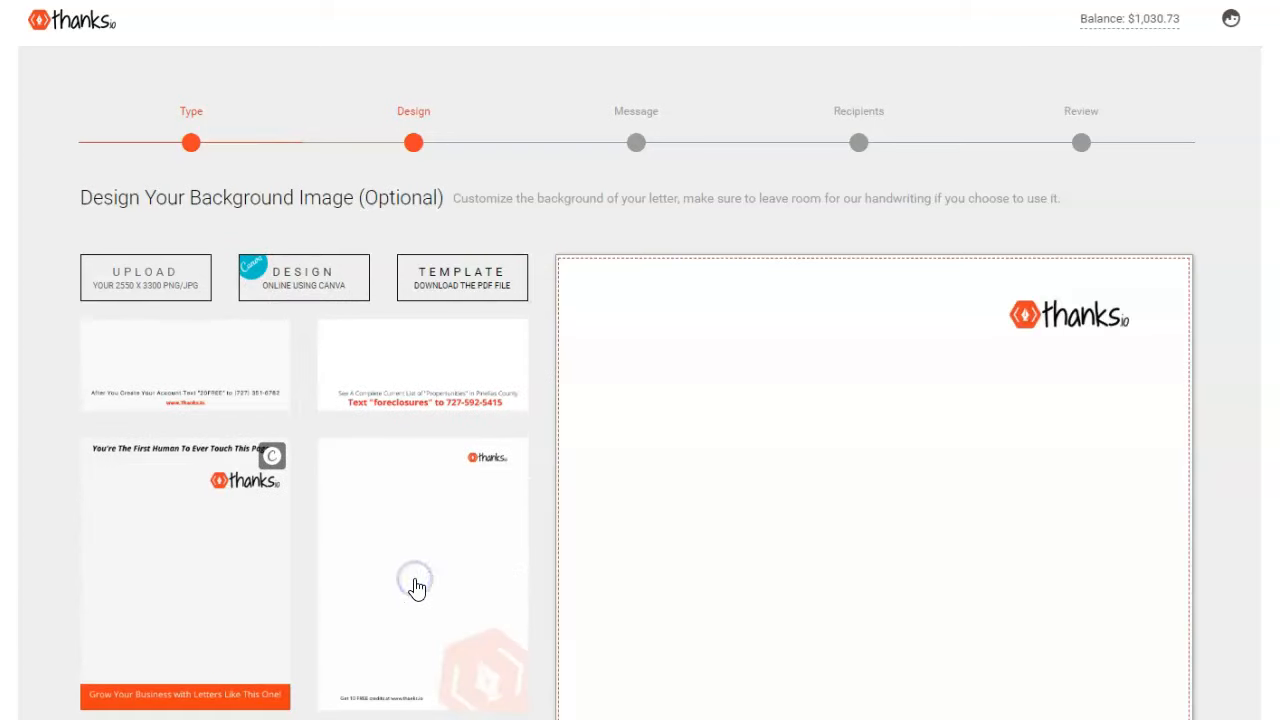
{"action": "scroll", "coordinate": [795, 485], "scroll_direction": "down", "scroll_amount": 5}
{"action": "scroll", "coordinate": [795, 486], "scroll_direction": "up", "scroll_amount": 3}
{"action": "scroll", "coordinate": [795, 486], "scroll_direction": "down", "scroll_amount": 2}
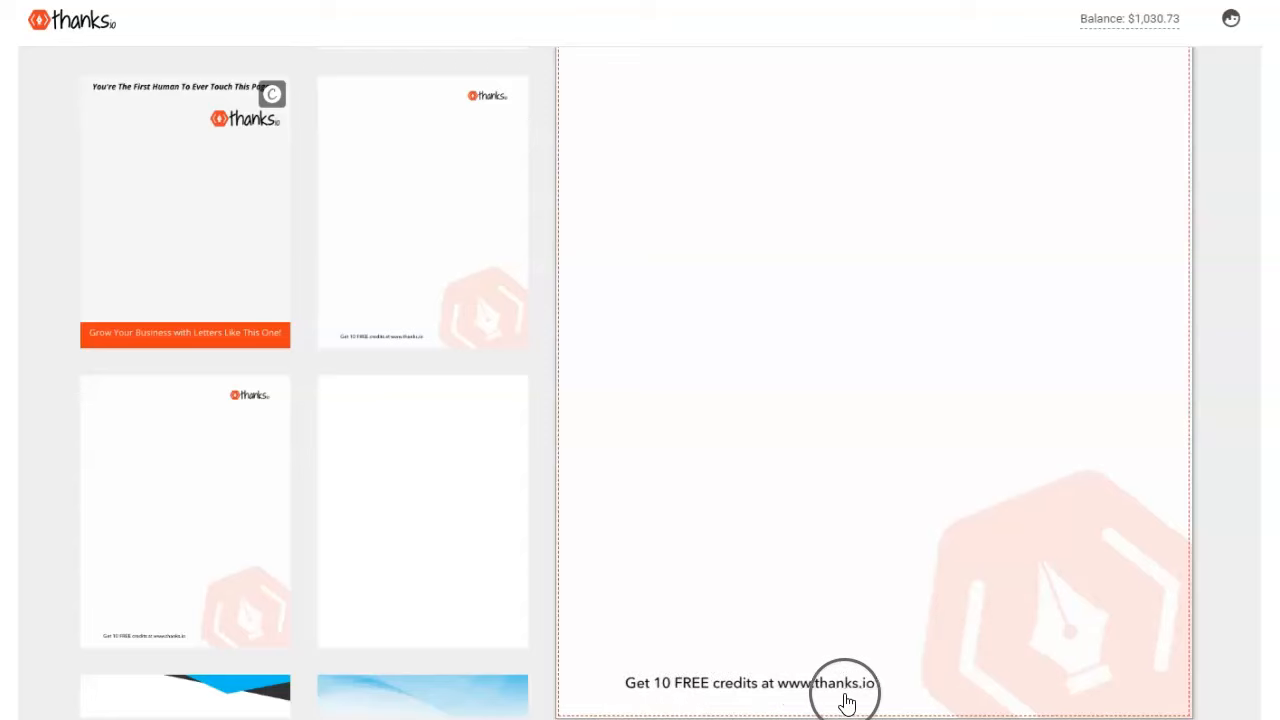
{"action": "scroll", "coordinate": [900, 650], "scroll_direction": "up", "scroll_amount": 4}
{"action": "scroll", "coordinate": [885, 501], "scroll_direction": "down", "scroll_amount": 3}
{"action": "scroll", "coordinate": [883, 501], "scroll_direction": "up", "scroll_amount": 3}
{"action": "scroll", "coordinate": [883, 500], "scroll_direction": "down", "scroll_amount": 3}
{"action": "scroll", "coordinate": [747, 478], "scroll_direction": "down", "scroll_amount": 2}
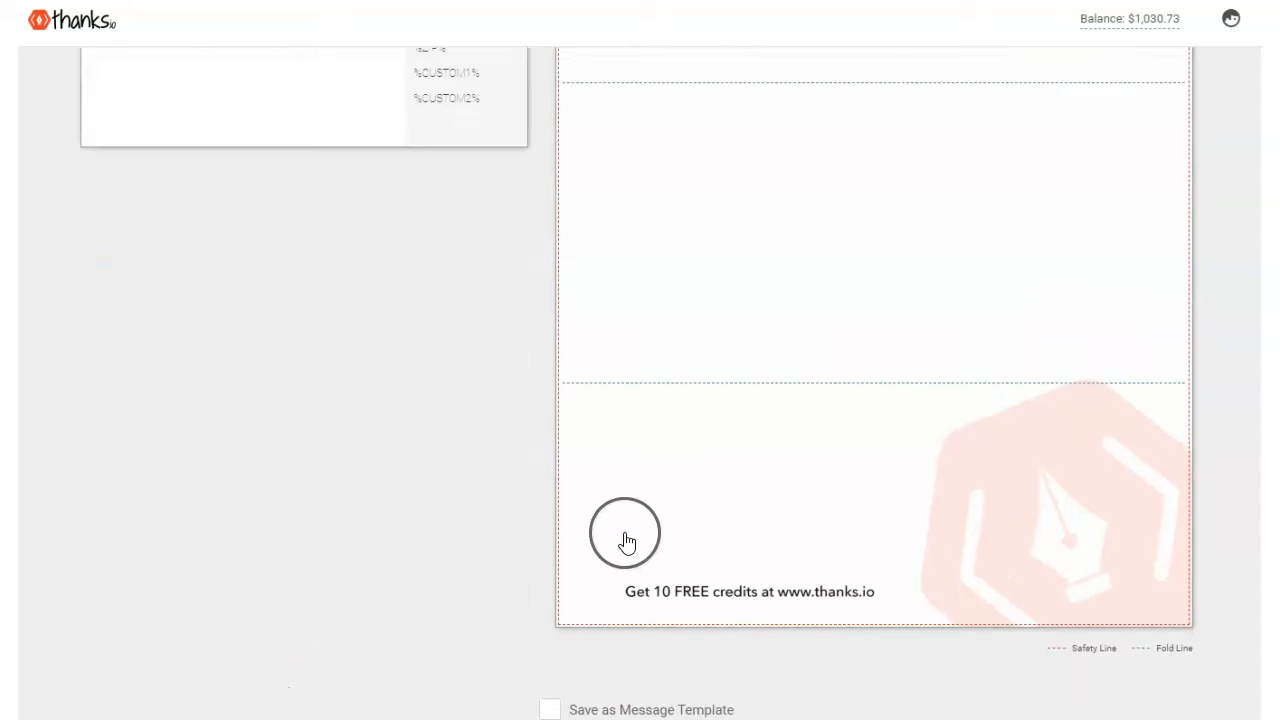
{"action": "scroll", "coordinate": [623, 534], "scroll_direction": "up", "scroll_amount": 3}
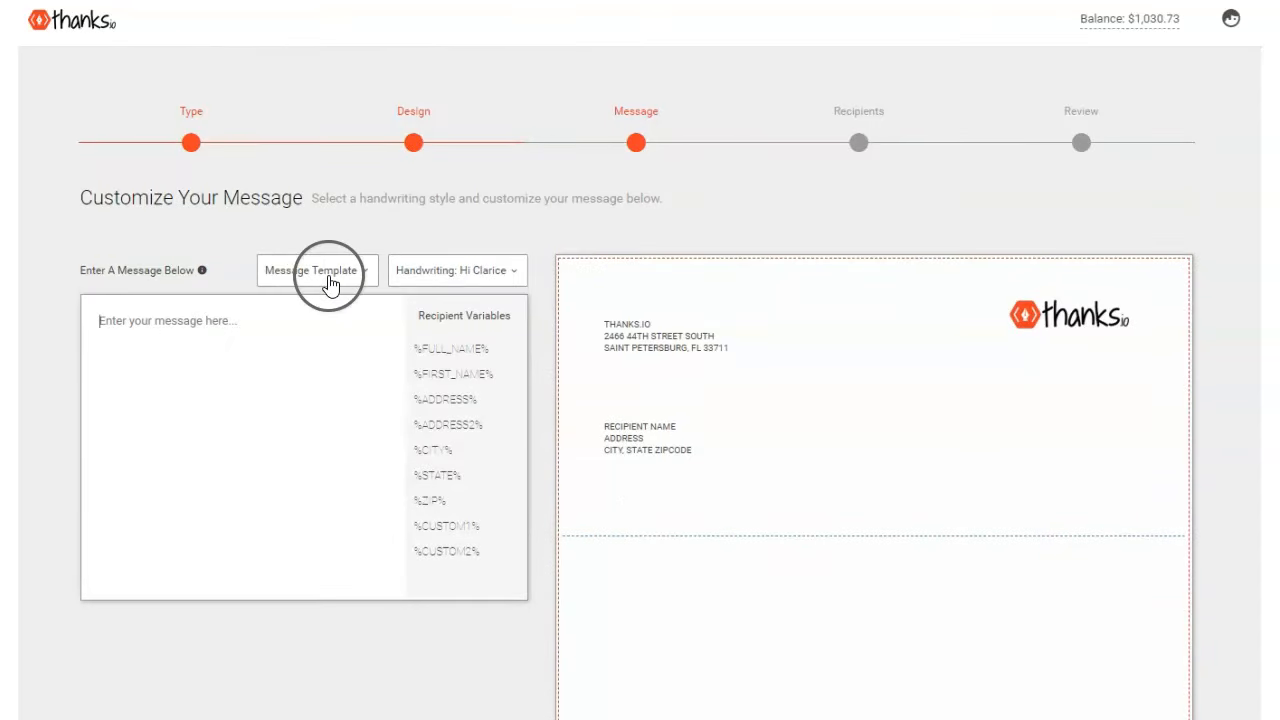
- Begin the message with 'Hi', checking handwriting styles and saved templates without choosing any
{"action": "left_click", "coordinate": [216, 349]}
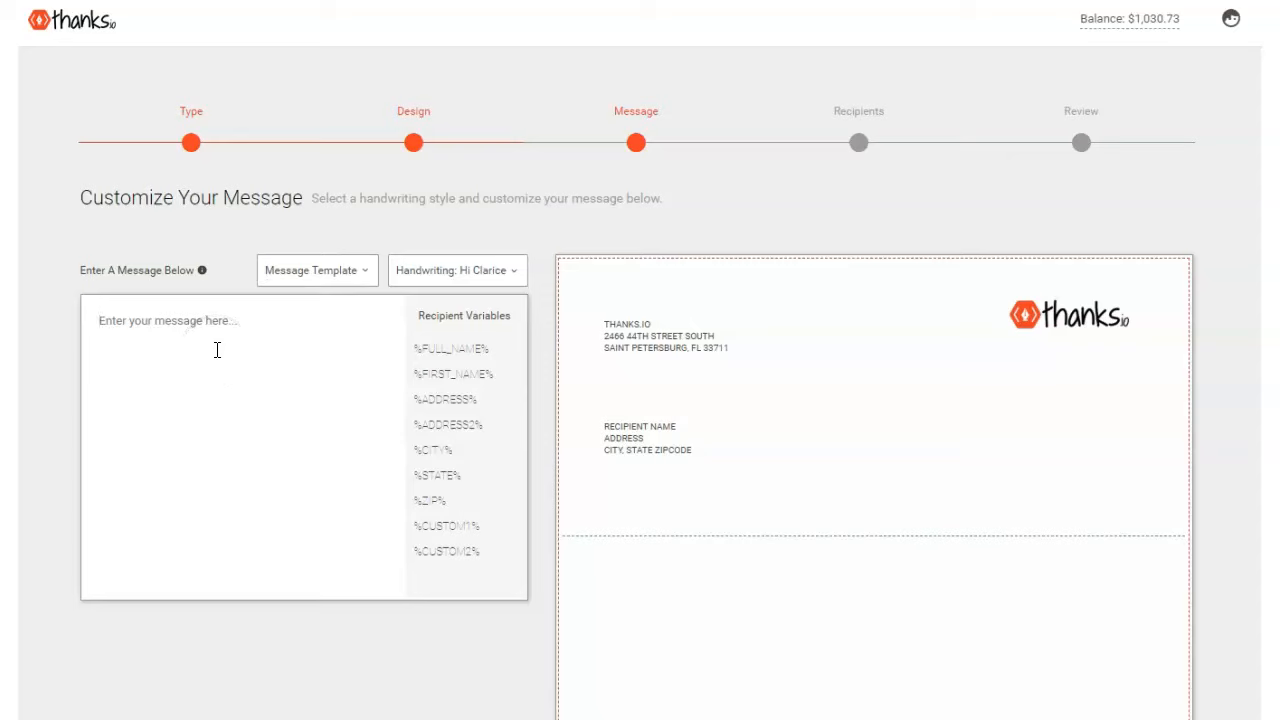
{"action": "type", "text": "Hi"}
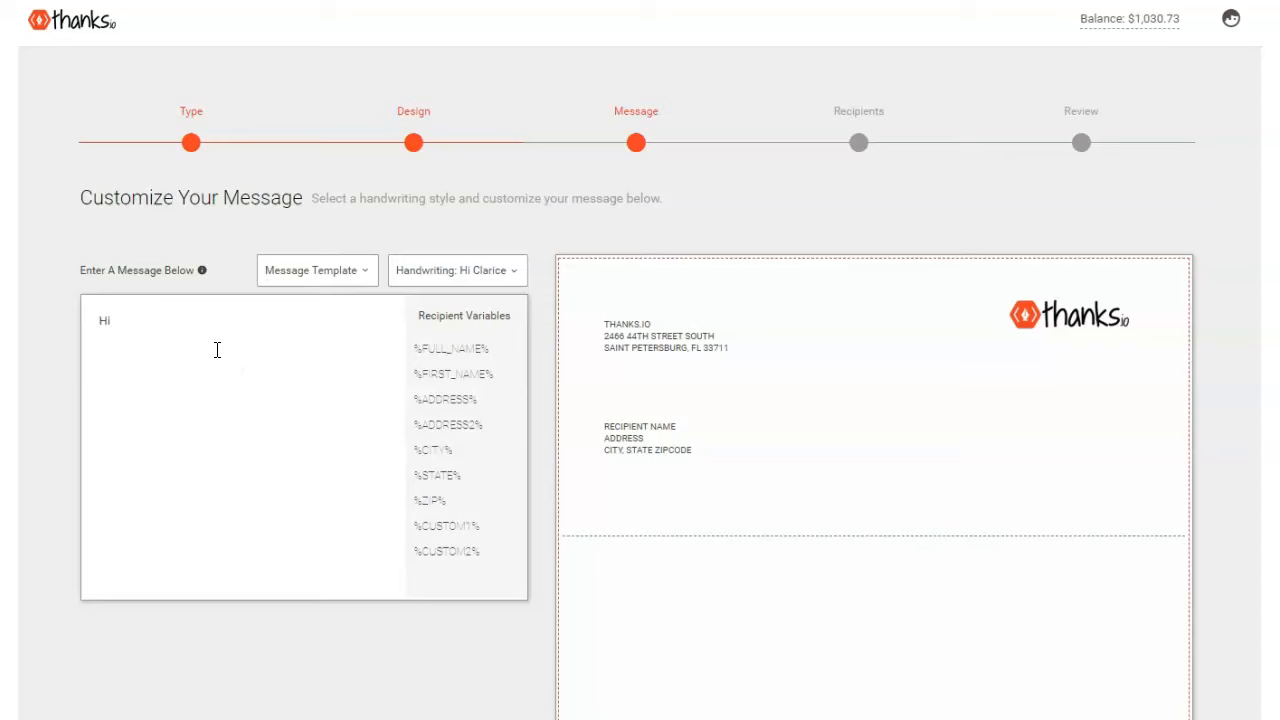
{"action": "left_click", "coordinate": [437, 268]}
{"action": "left_click", "coordinate": [326, 271]}
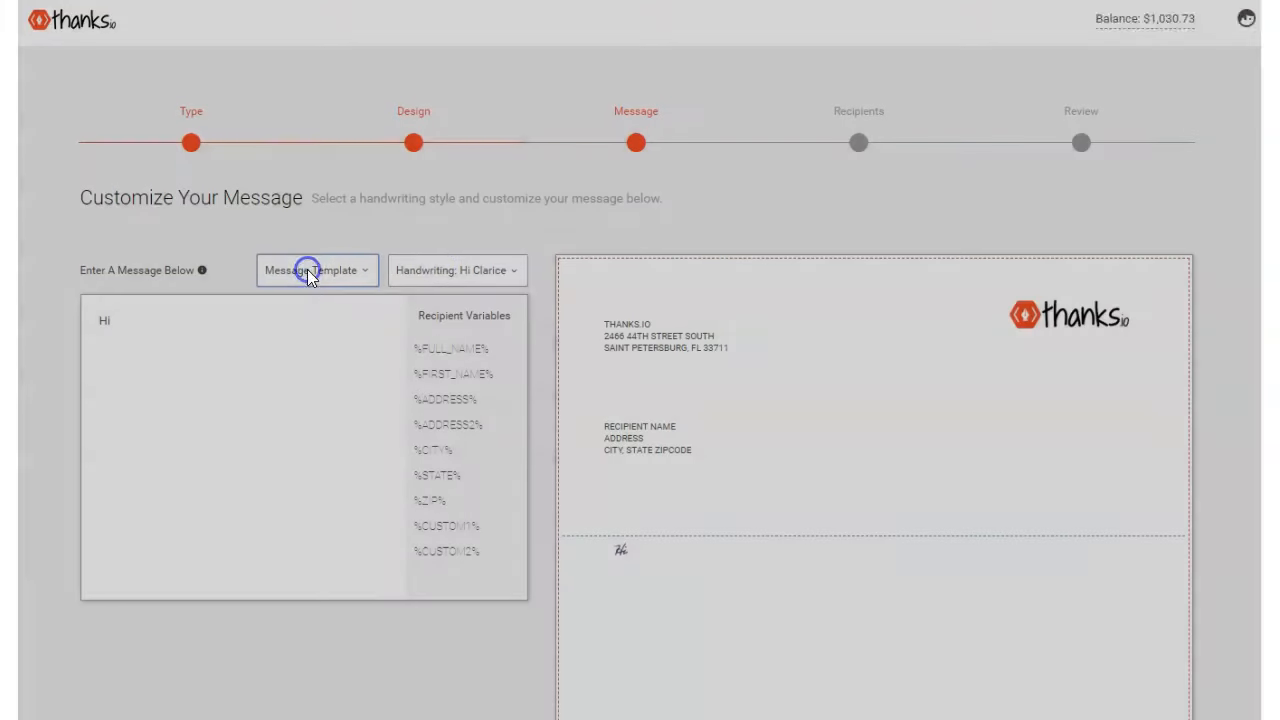
{"action": "scroll", "coordinate": [503, 294], "scroll_direction": "down", "scroll_amount": 3}
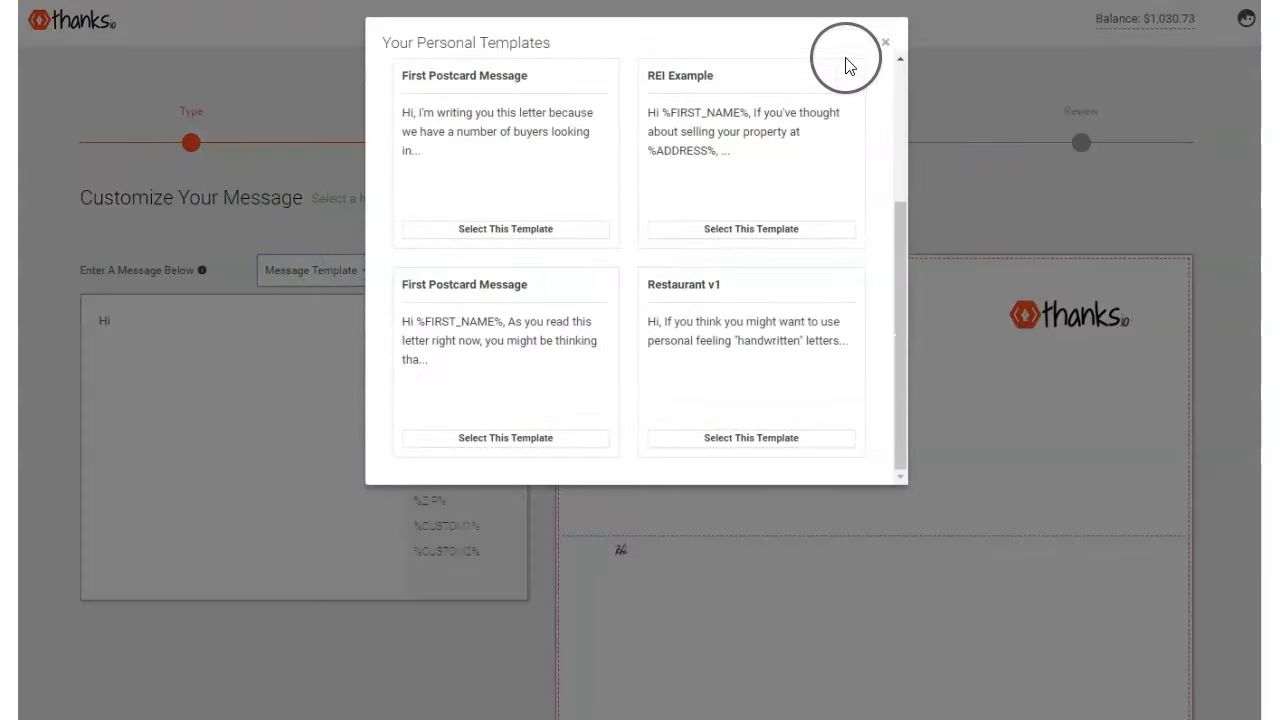
{"action": "left_click", "coordinate": [884, 42]}
{"action": "left_click", "coordinate": [139, 337]}
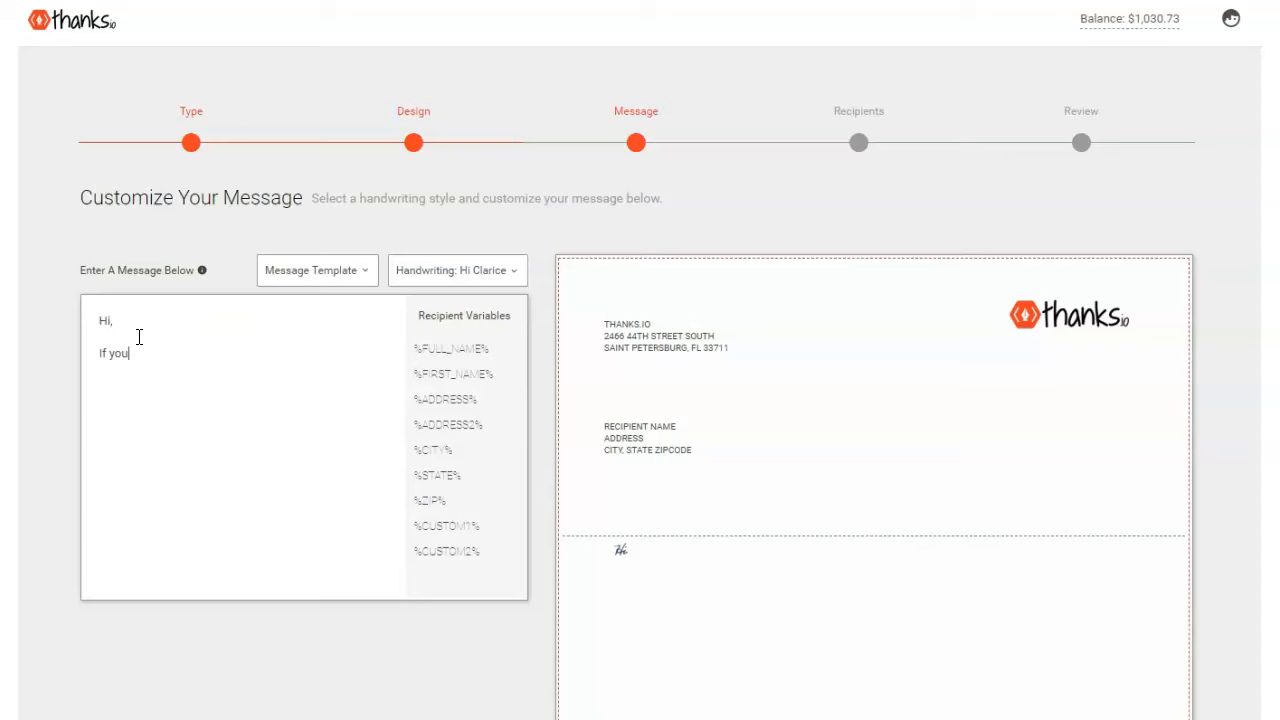
- Type the pitch about pay-per-click results and handwritten mail from $.49 a postcard
{"action": "type", "text": "super excited about the results you're getting from Google and Facebo"}
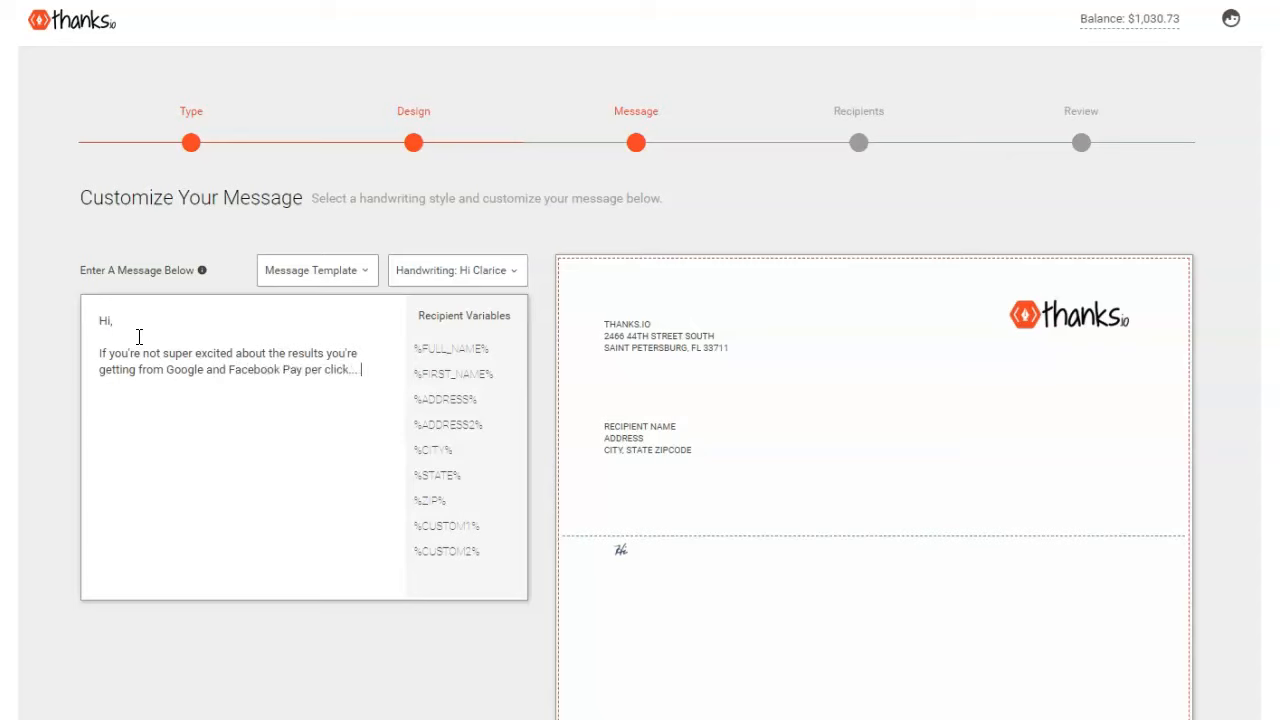
{"action": "type", "text": "ok Pay per click, maybe we can help.  "}
{"action": "type", "text": "Our p"}
{"action": "type", "text": "latform helps you send"}
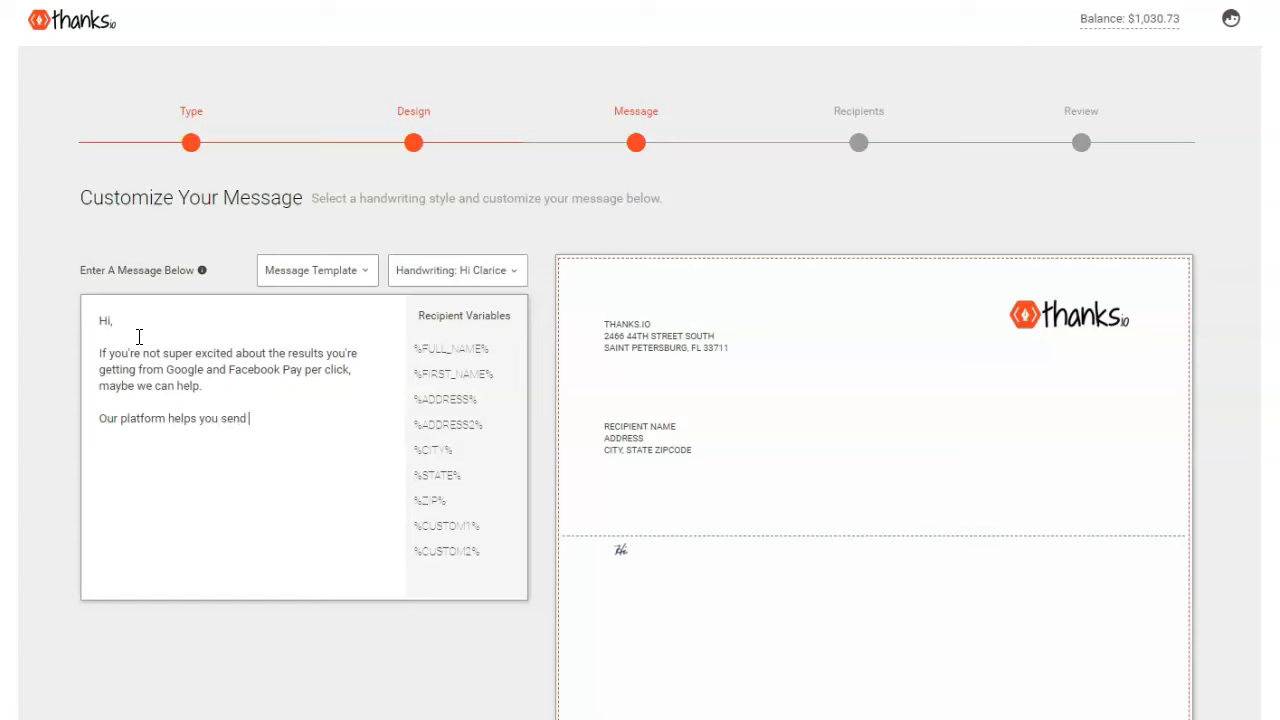
{"action": "type", "text": " postcards and letters that look"}
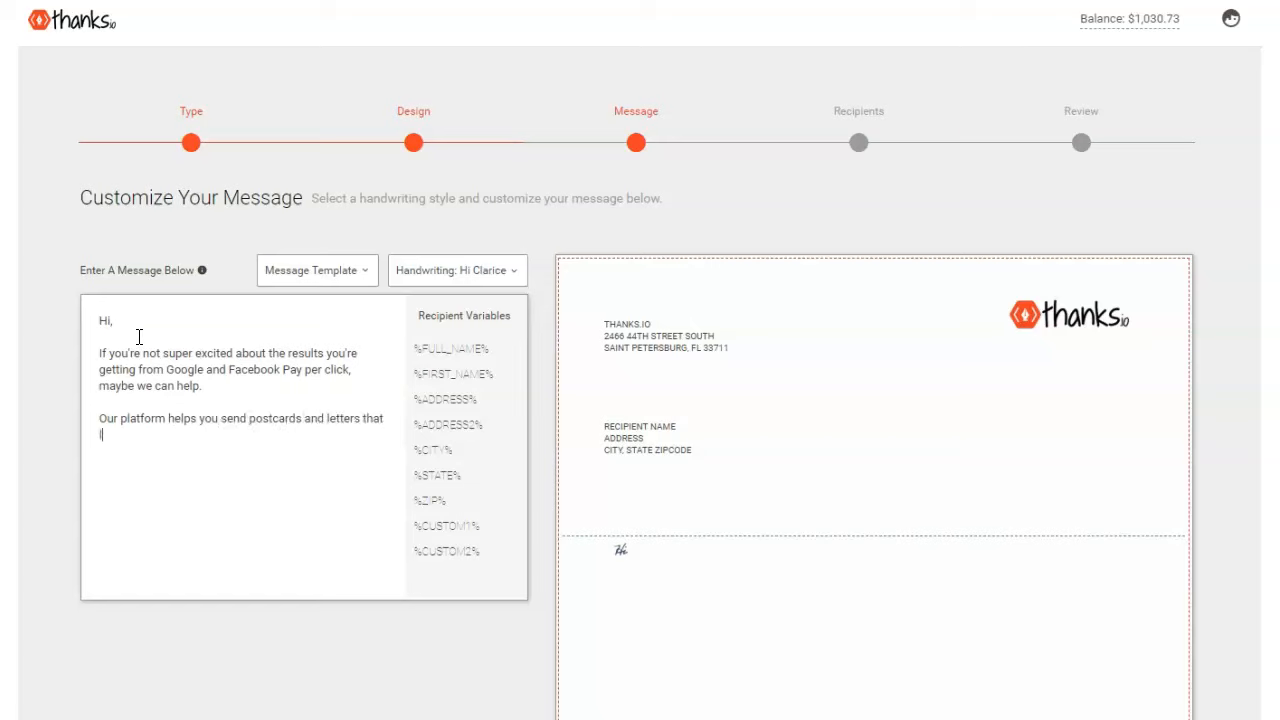
{"action": "type", "text": " like ht"}
{"action": "key", "text": "BackSpace"}
{"action": "key", "text": "BackSpace"}
{"action": "key", "text": "BackSpace"}
{"action": "key", "text": "BackSpace"}
{"action": "key", "text": "BackSpace"}
{"action": "key", "text": "BackSpace"}
{"action": "type", "text": "very personal, like they w"}
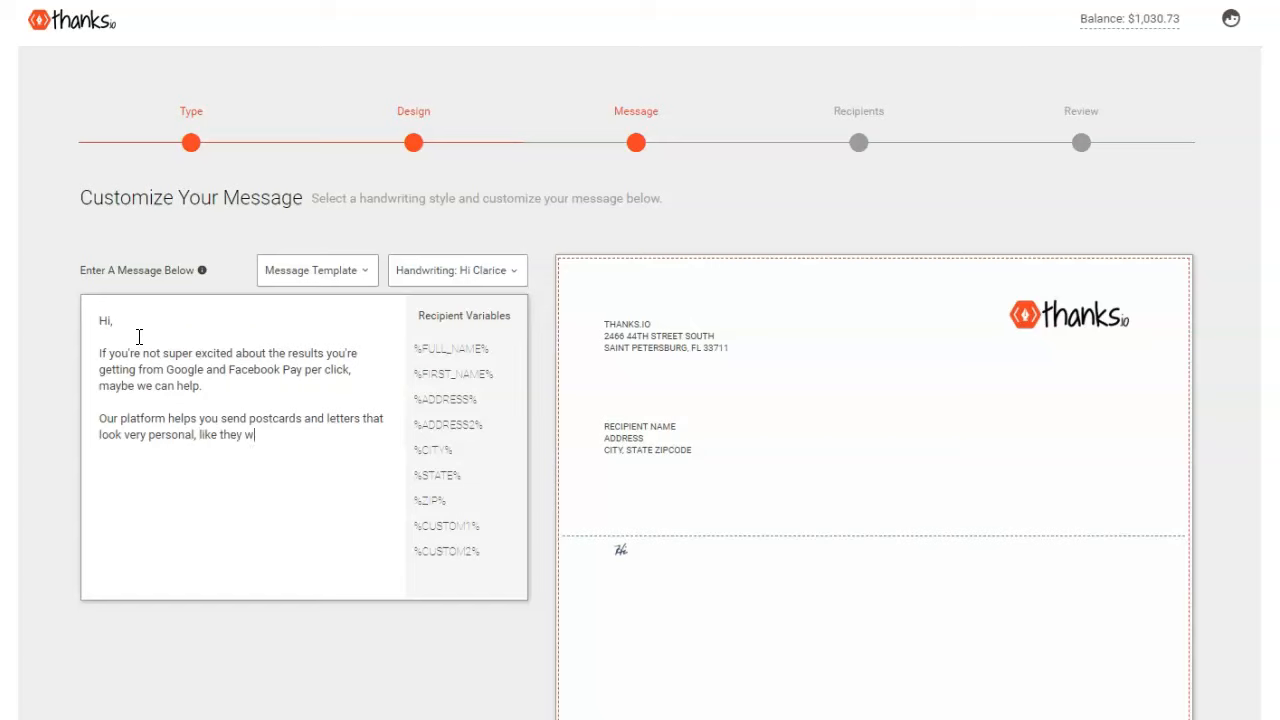
{"action": "type", "text": "ere handwritten by you, for as low as $.49 a"}
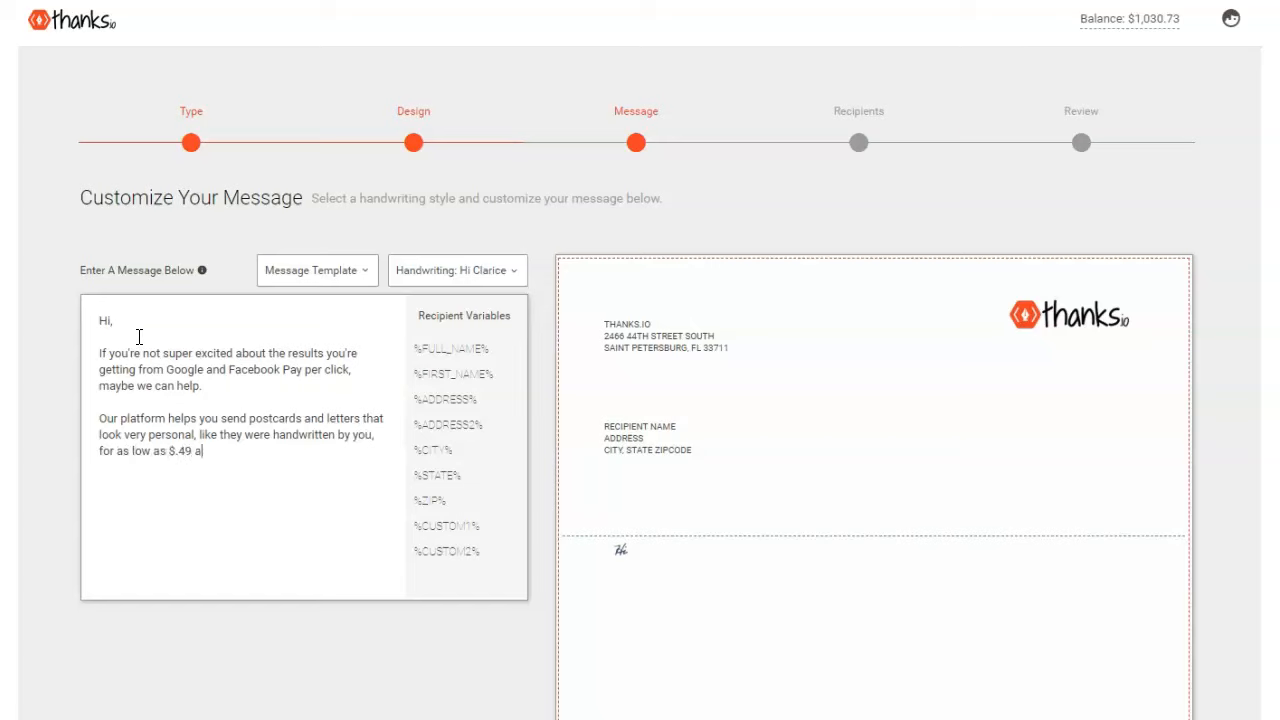
{"action": "type", "text": " postcard and $.1.19 a letter.  "}
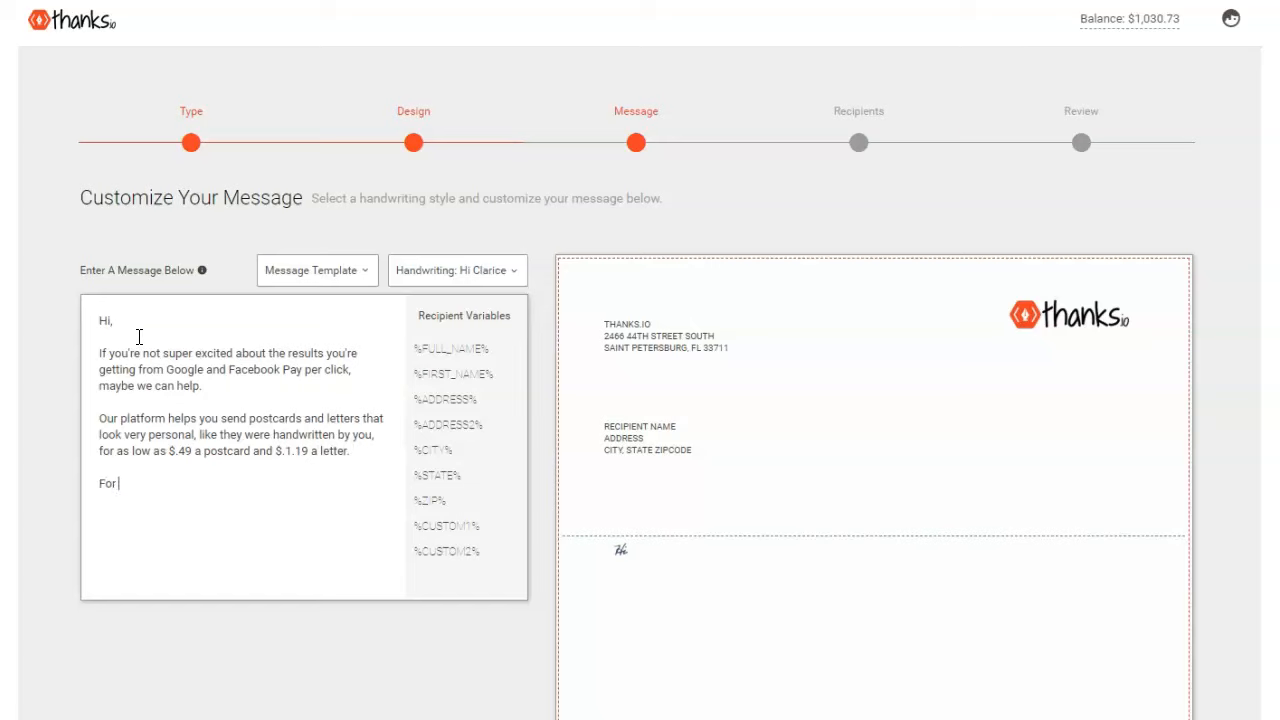
{"action": "type", "text": "For more info about how it all works, go to www.th"}
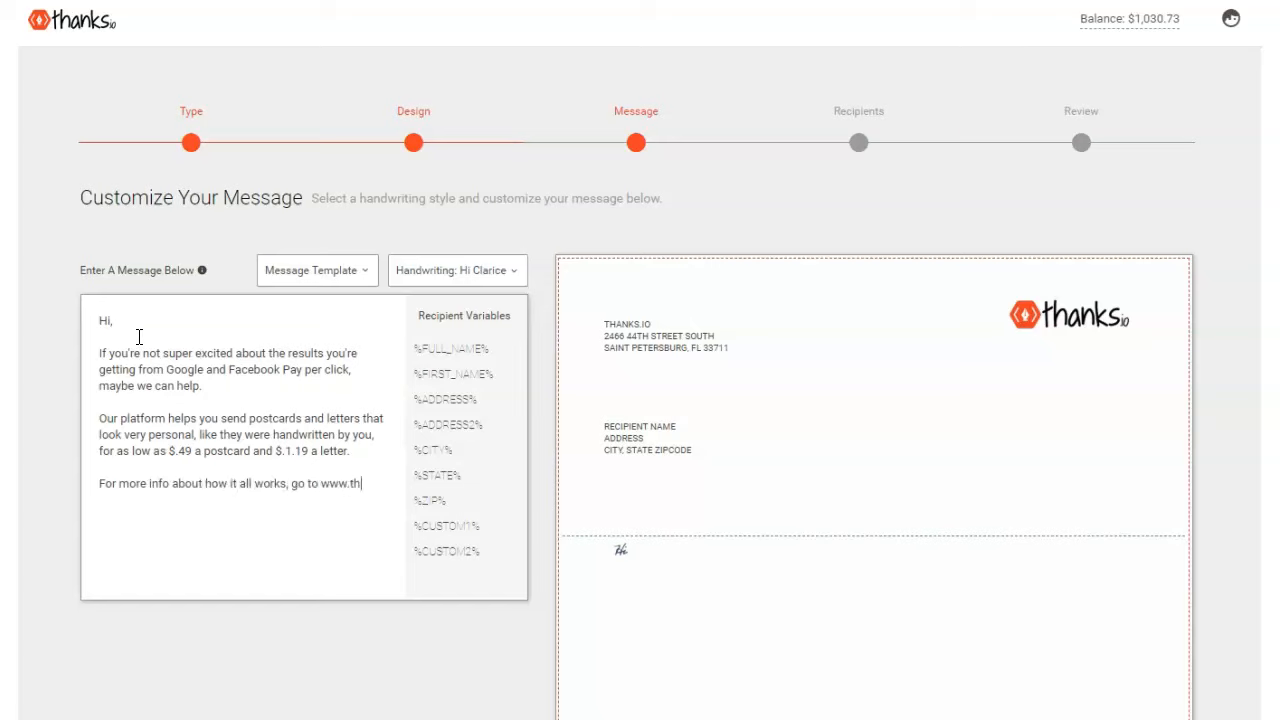
{"action": "type", "text": "anks.io and create"}
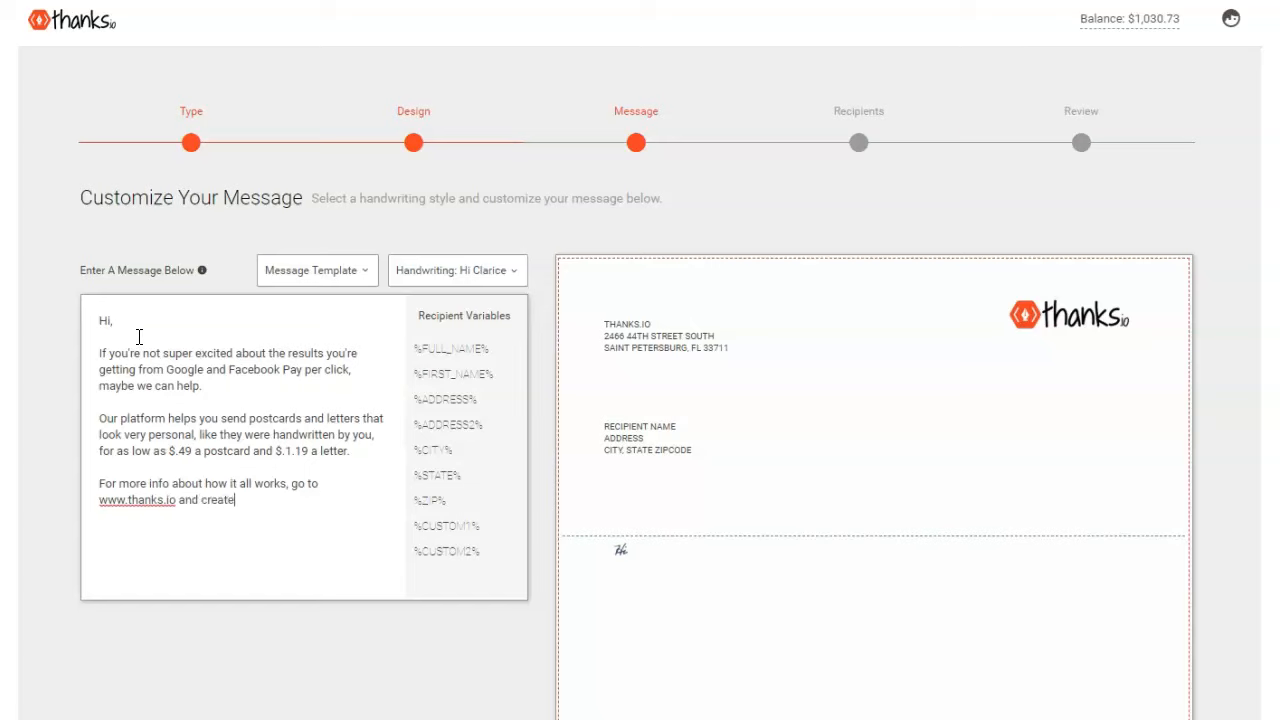
{"action": "type", "text": " an account now."}
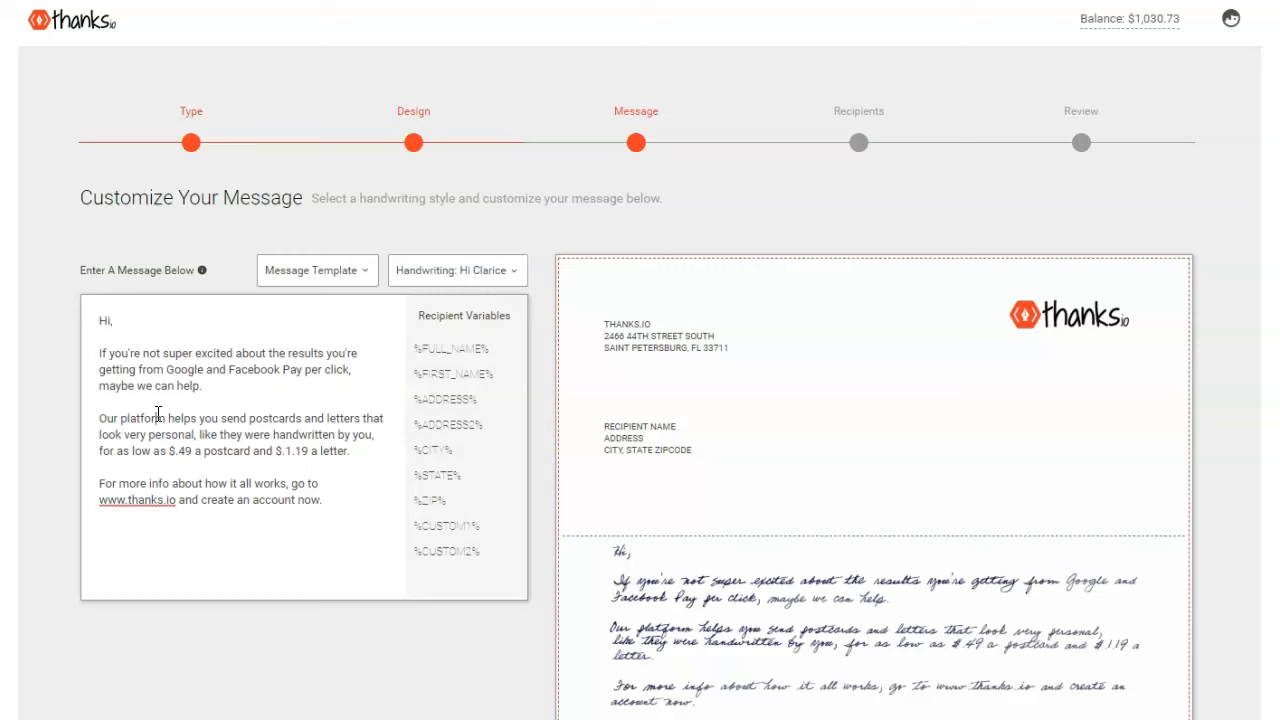
- Select the three paragraphs and paste a second copy below the message
{"action": "scroll", "coordinate": [480, 537], "scroll_direction": "down", "scroll_amount": 4}
{"action": "scroll", "coordinate": [623, 491], "scroll_direction": "up", "scroll_amount": 4}
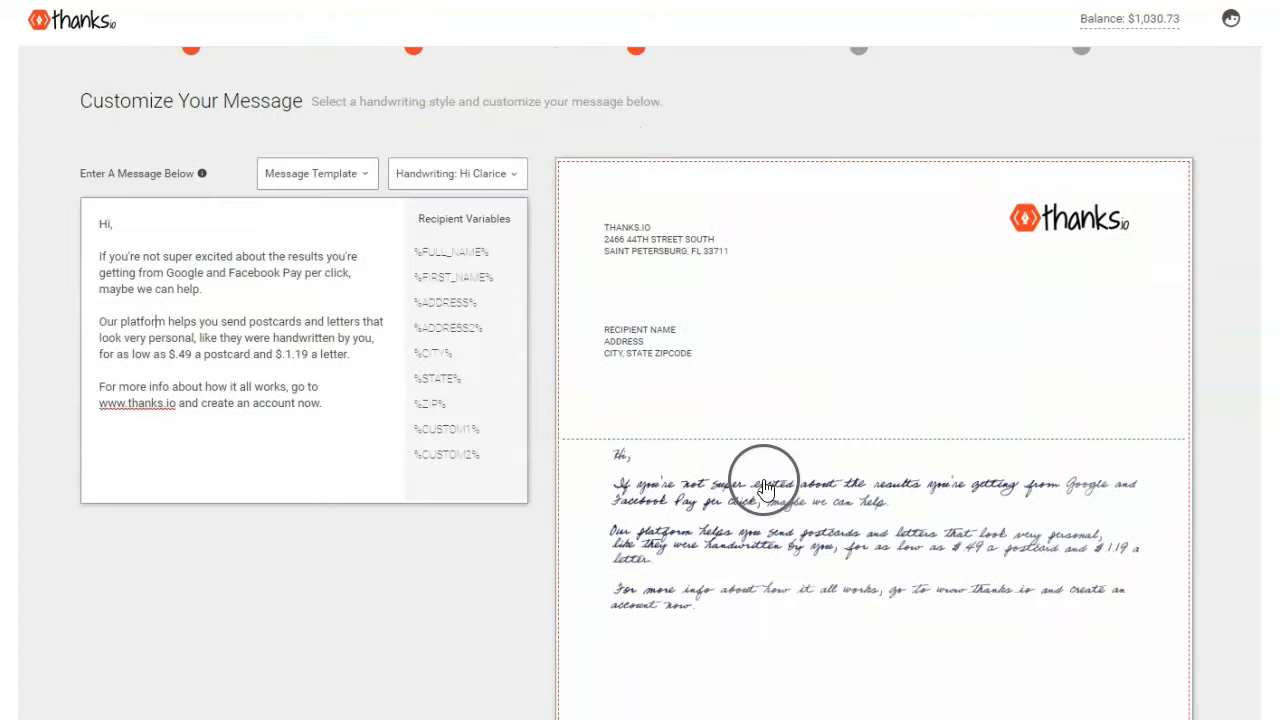
{"action": "scroll", "coordinate": [765, 488], "scroll_direction": "down", "scroll_amount": 3}
{"action": "left_click_drag", "start_coordinate": [277, 246], "coordinate": [84, 84]}
{"action": "key", "text": "ctrl+c"}
{"action": "left_click", "coordinate": [337, 233]}
{"action": "key", "text": "Return"}
{"action": "key", "text": "Return"}
{"action": "key", "text": "ctrl+v"}
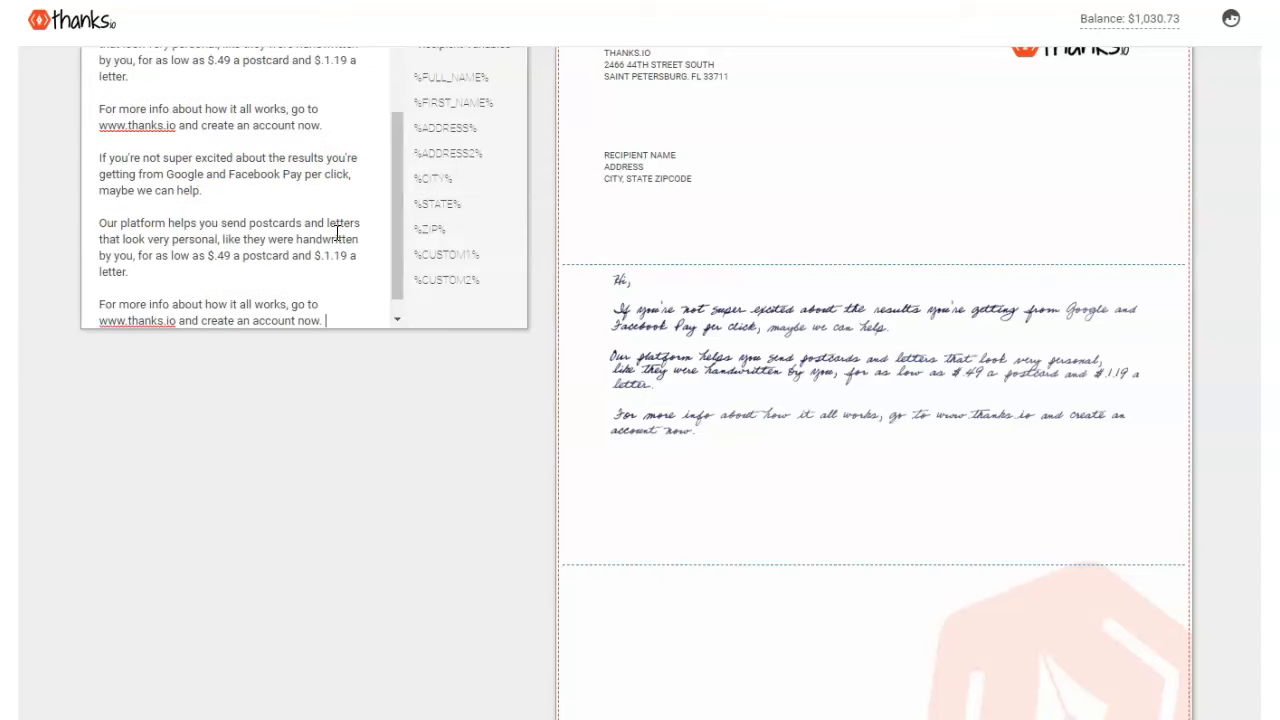
- Review both copies in the preview and place the cursor at the repeated block's start
{"action": "scroll", "coordinate": [743, 486], "scroll_direction": "up", "scroll_amount": 1}
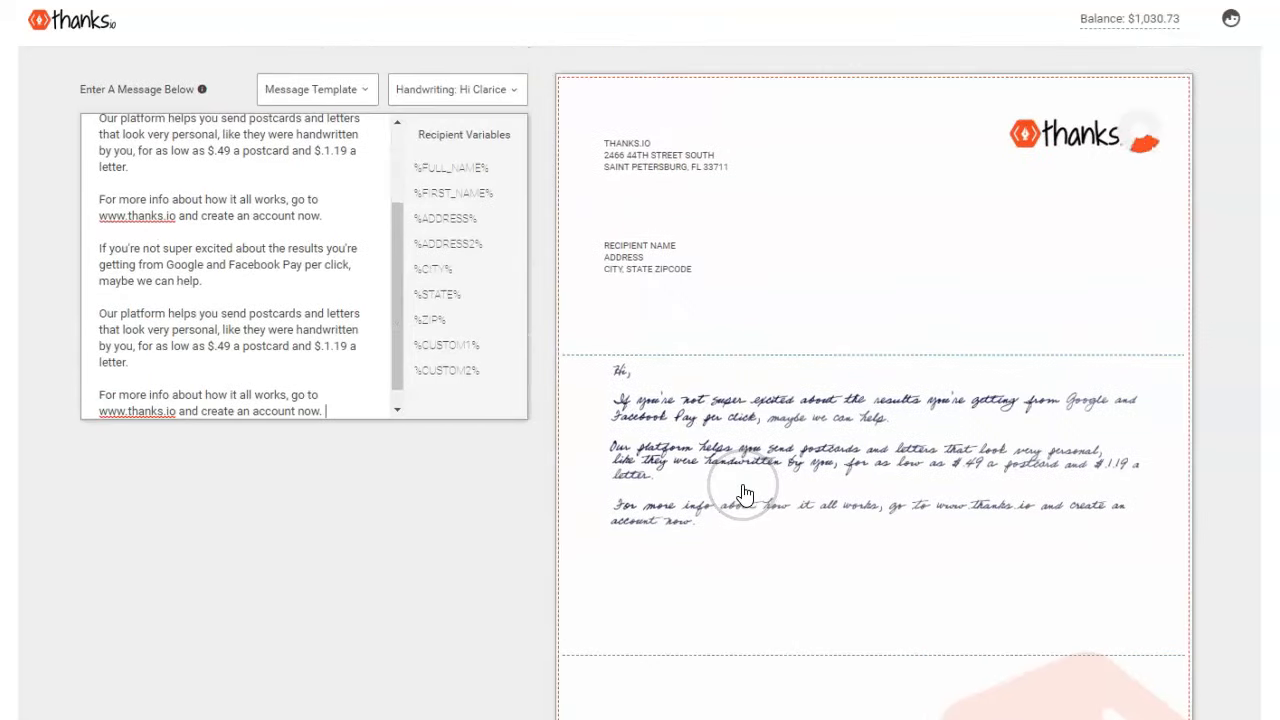
{"action": "scroll", "coordinate": [782, 430], "scroll_direction": "down", "scroll_amount": 1}
{"action": "scroll", "coordinate": [783, 438], "scroll_direction": "down", "scroll_amount": 1}
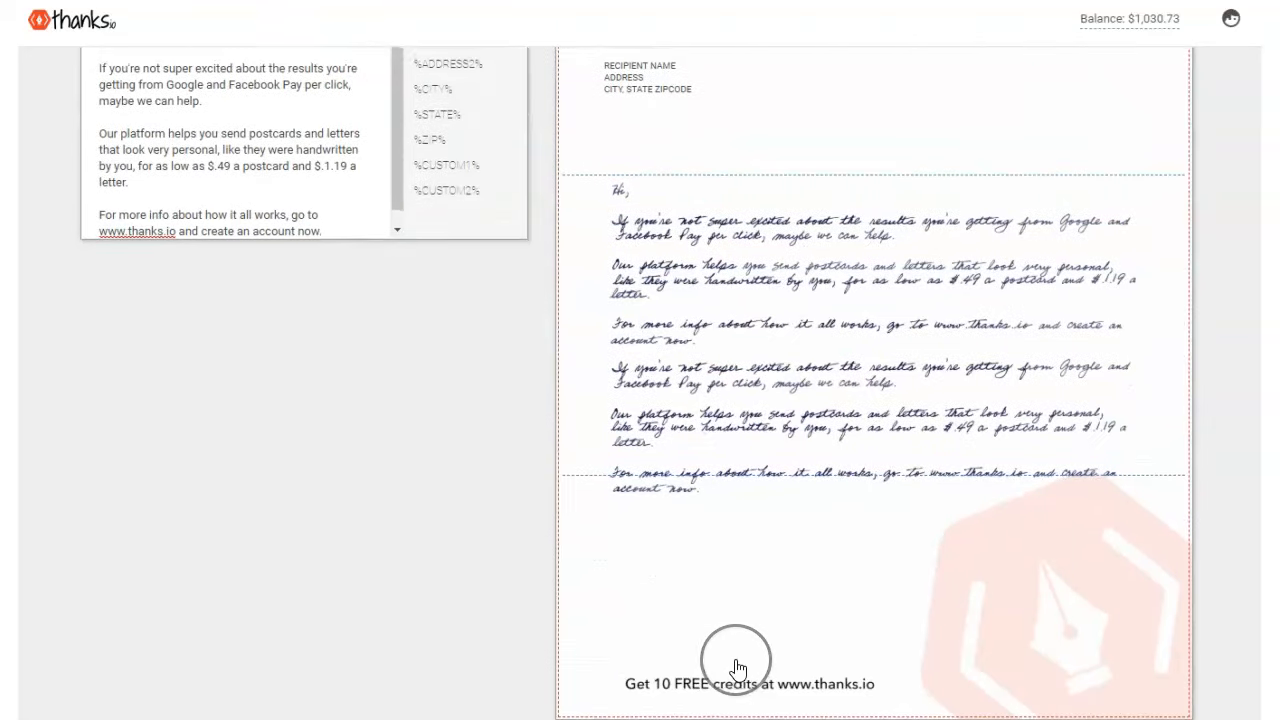
{"action": "scroll", "coordinate": [497, 434], "scroll_direction": "up", "scroll_amount": 1}
{"action": "scroll", "coordinate": [287, 204], "scroll_direction": "up", "scroll_amount": 1}
{"action": "scroll", "coordinate": [287, 204], "scroll_direction": "up", "scroll_amount": 1}
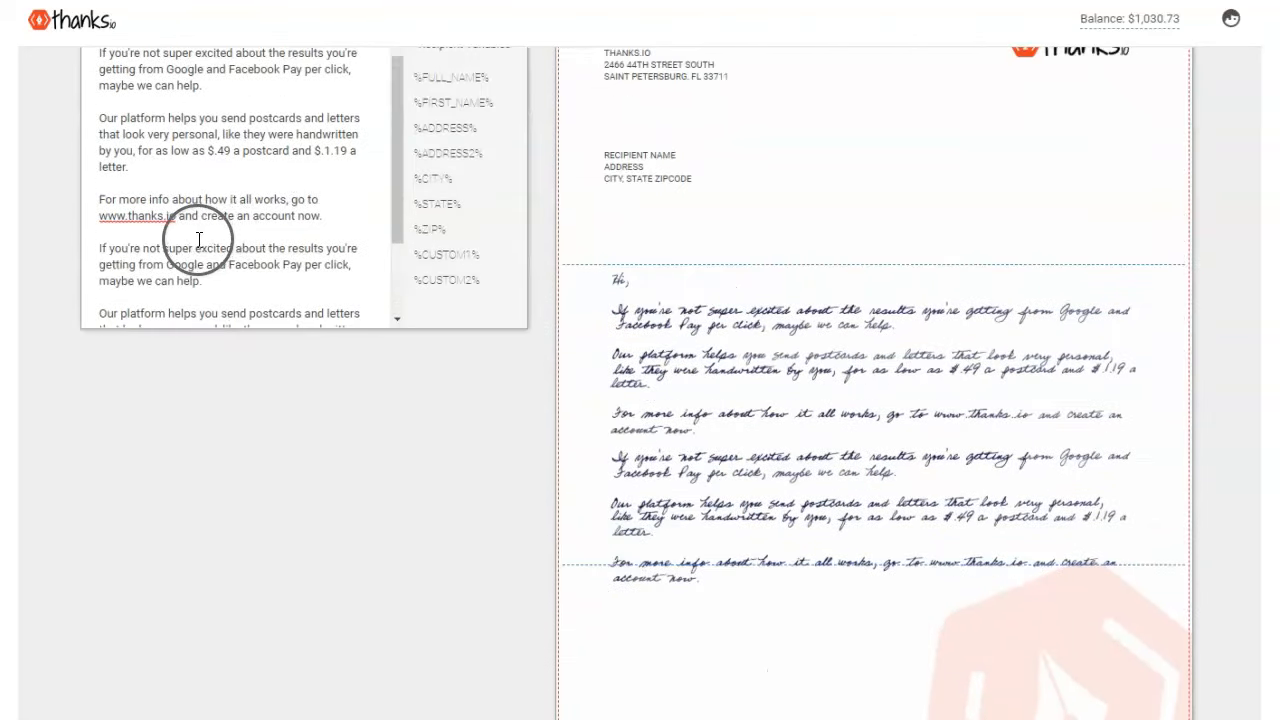
{"action": "left_click", "coordinate": [96, 246]}
- Delete the repeated paragraphs and add the sender's '@ Thanks.io' signature line
{"action": "left_click_drag", "start_coordinate": [96, 246], "coordinate": [280, 357]}
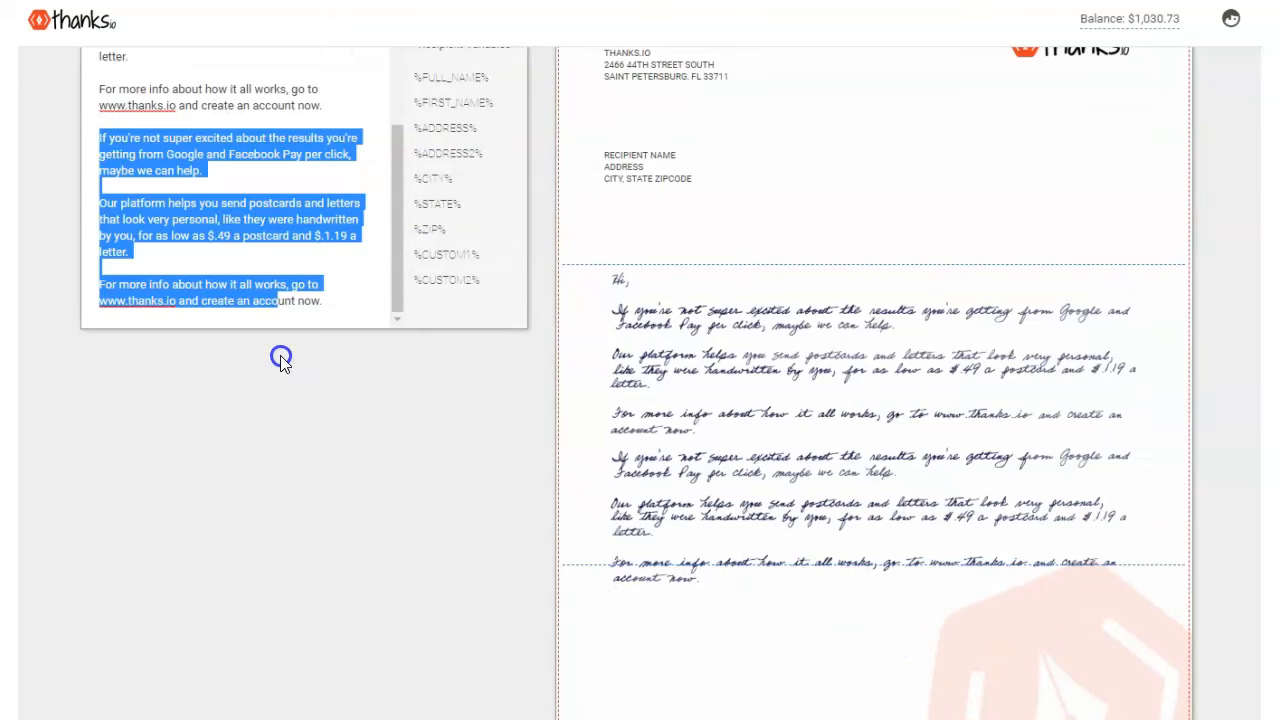
{"action": "key", "text": "BackSpace"}
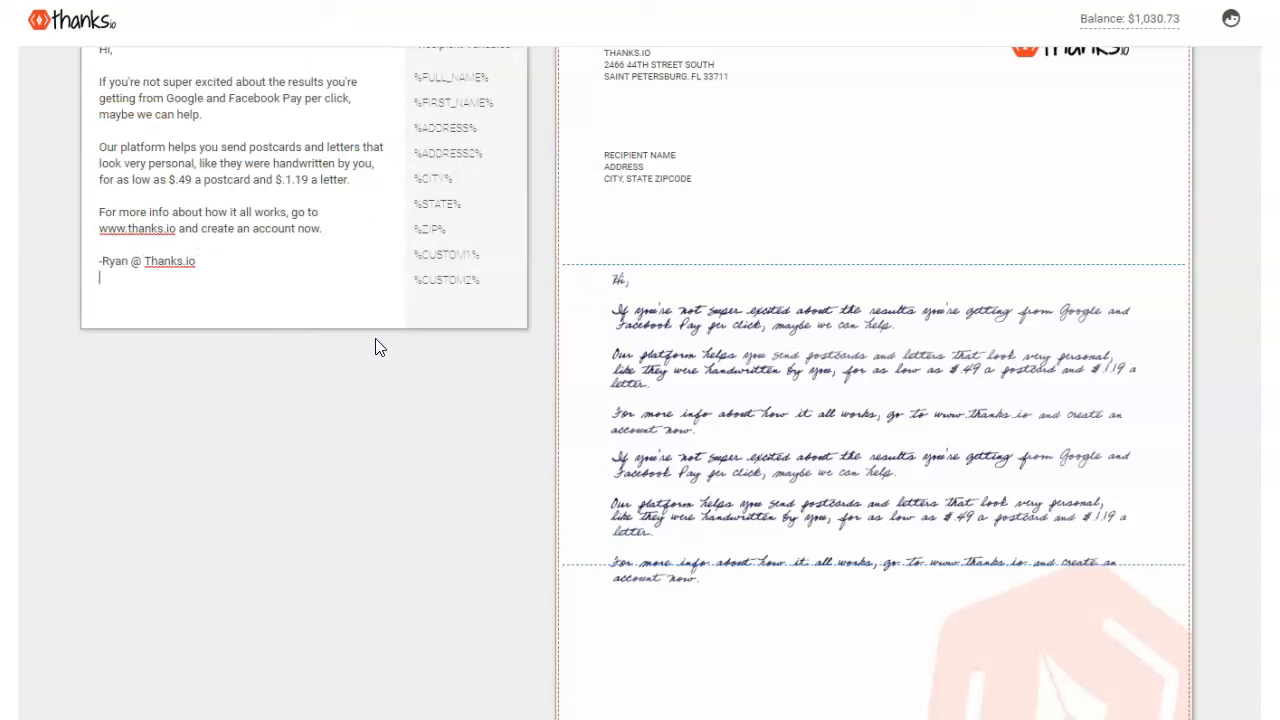
{"action": "key", "text": "Return"}
- Add a P.S. offering 30 free credits to readers who email the sender back
{"action": "type", "text": "(if you email me, @"}
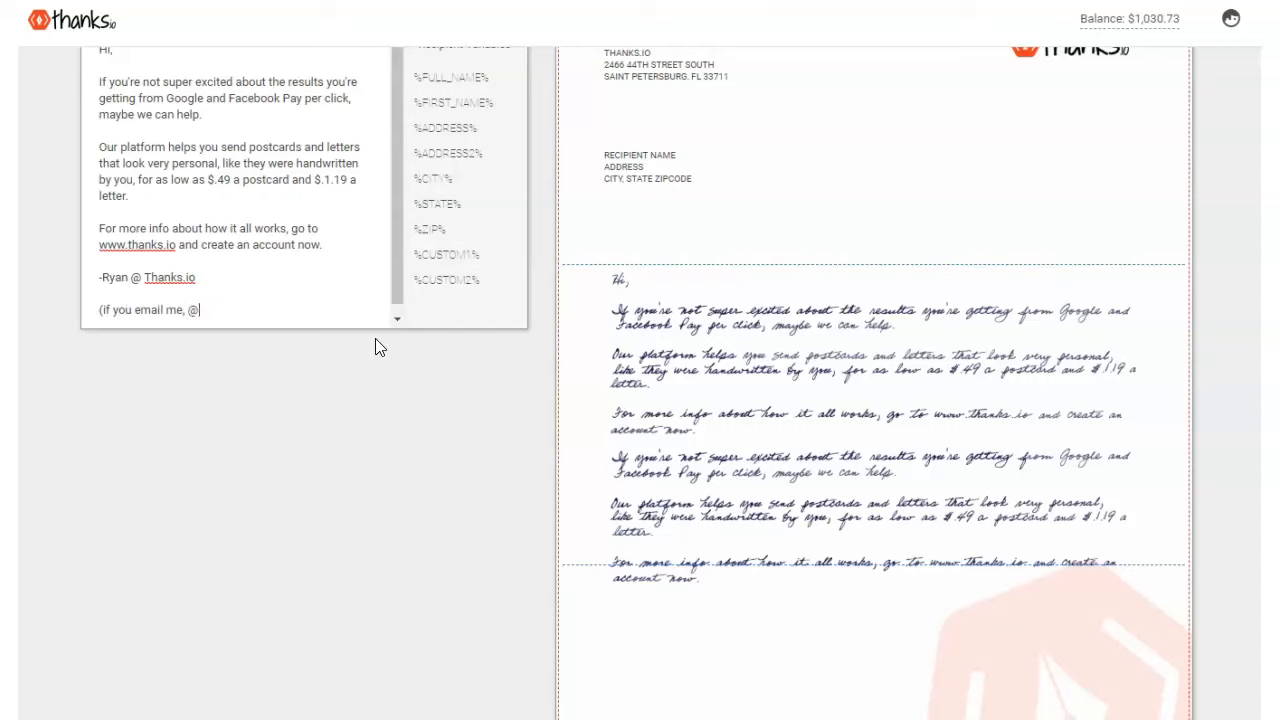
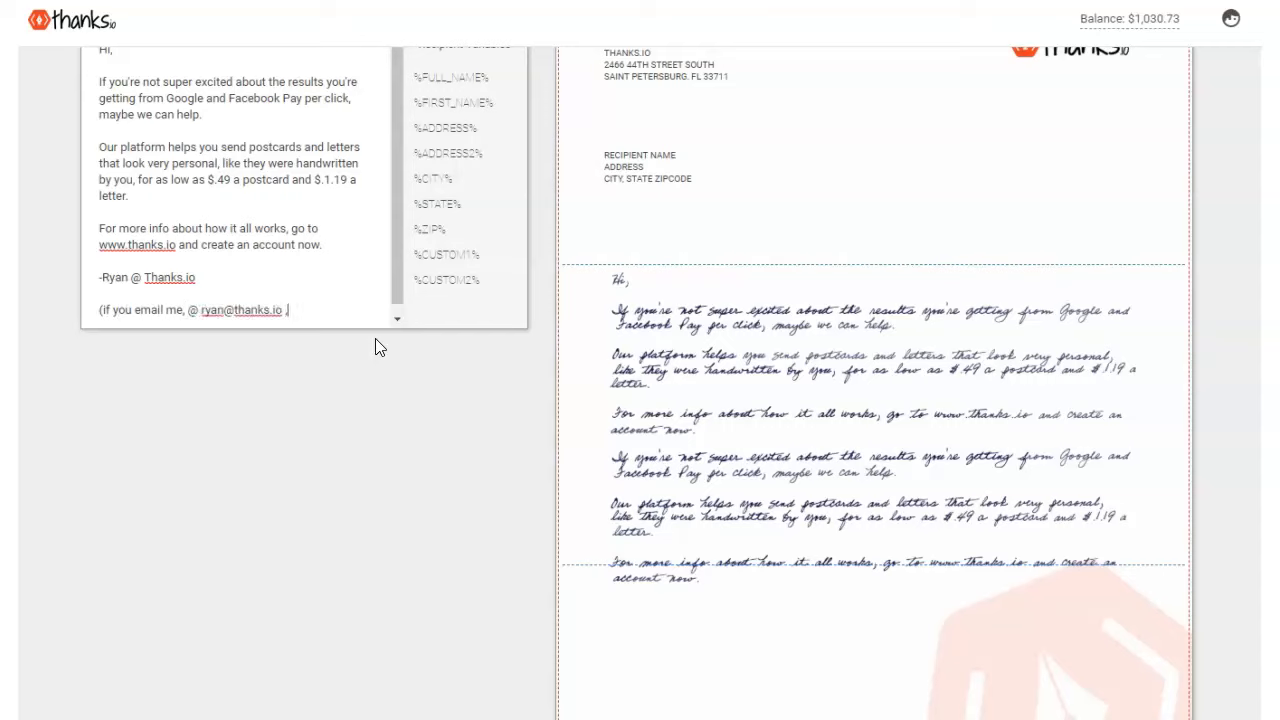
{"action": "type", "text": "to let me know yougot"}
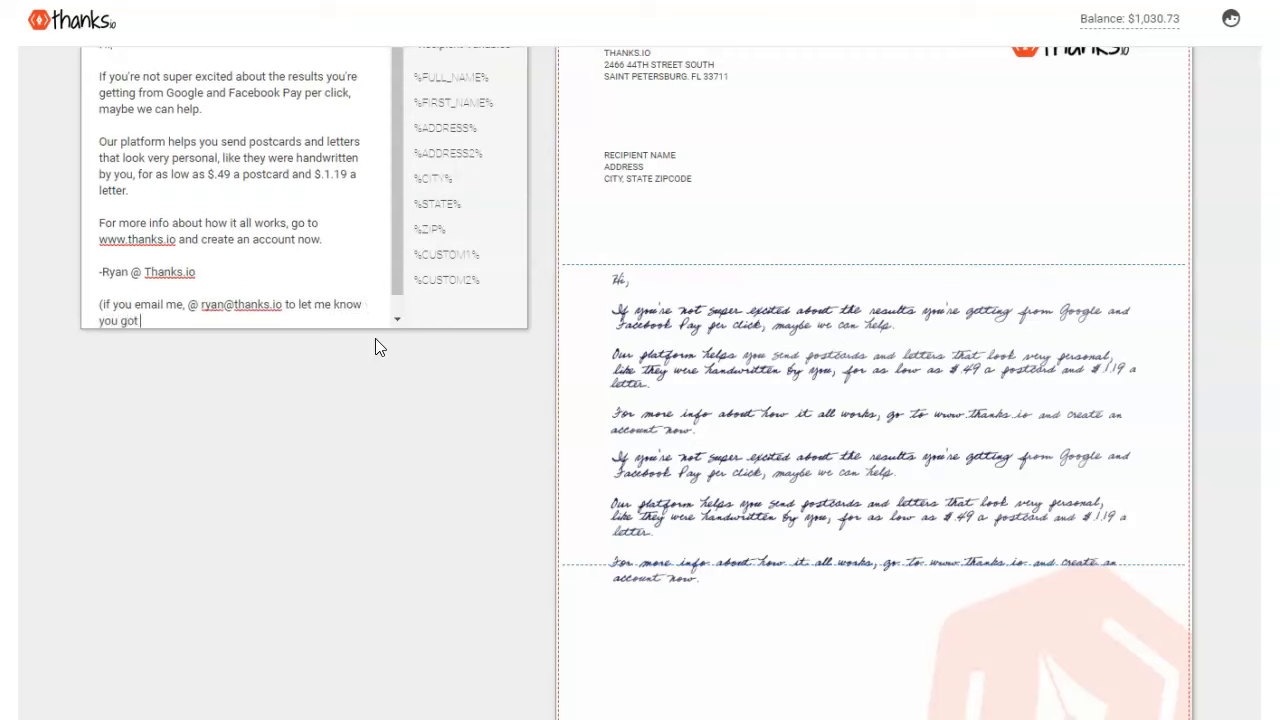
{"action": "type", "text": " this letter, I'll even add ano"}
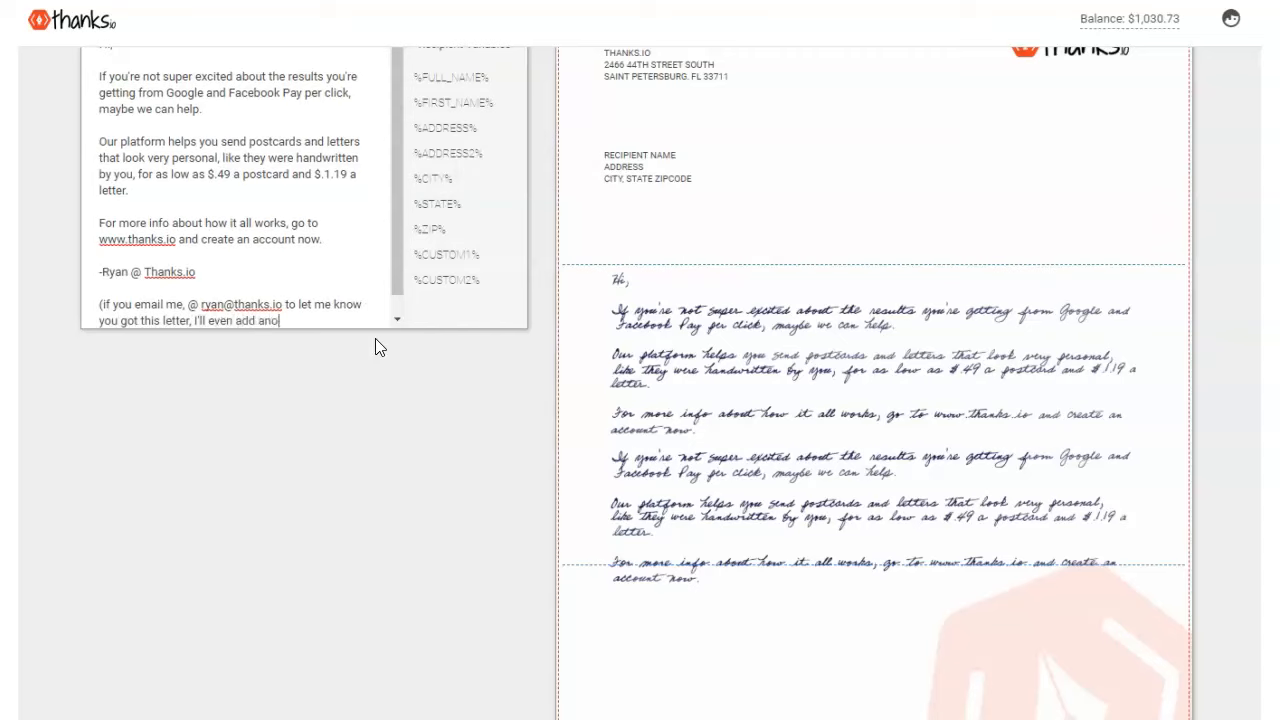
{"action": "type", "text": "ther 30 credits to your account for free.)"}
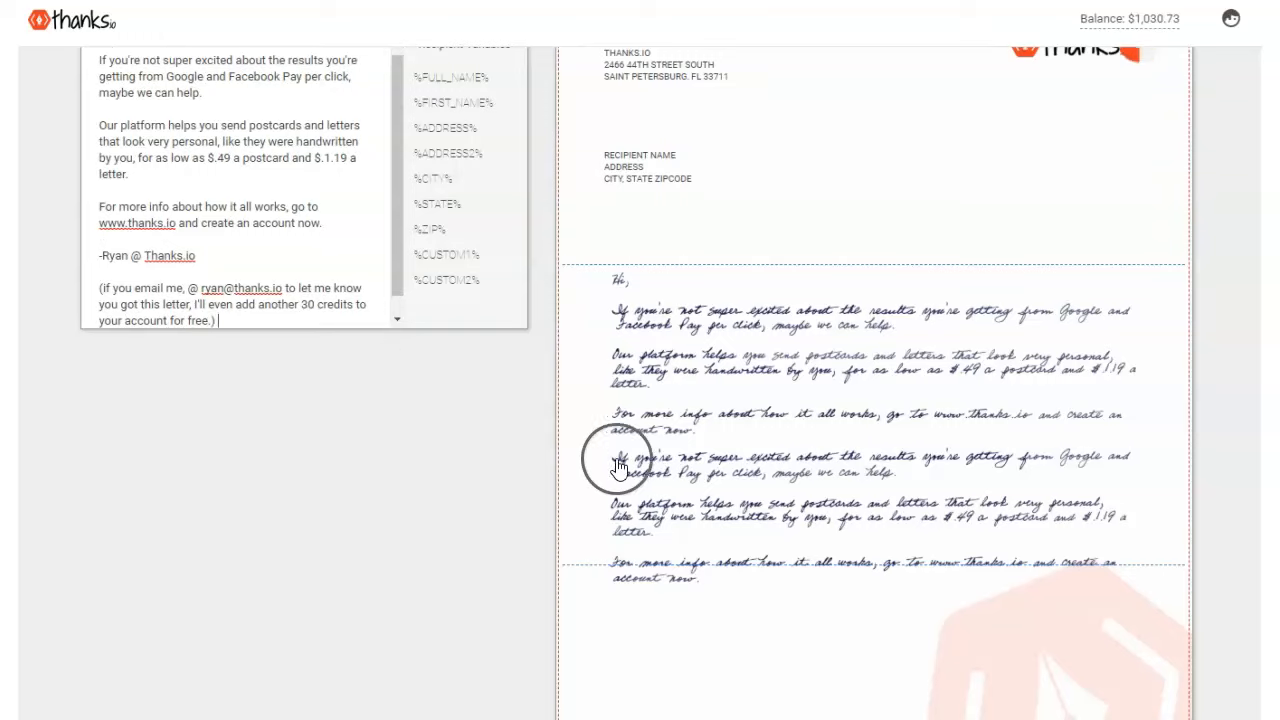
{"action": "scroll", "coordinate": [863, 415], "scroll_direction": "down", "scroll_amount": 1}
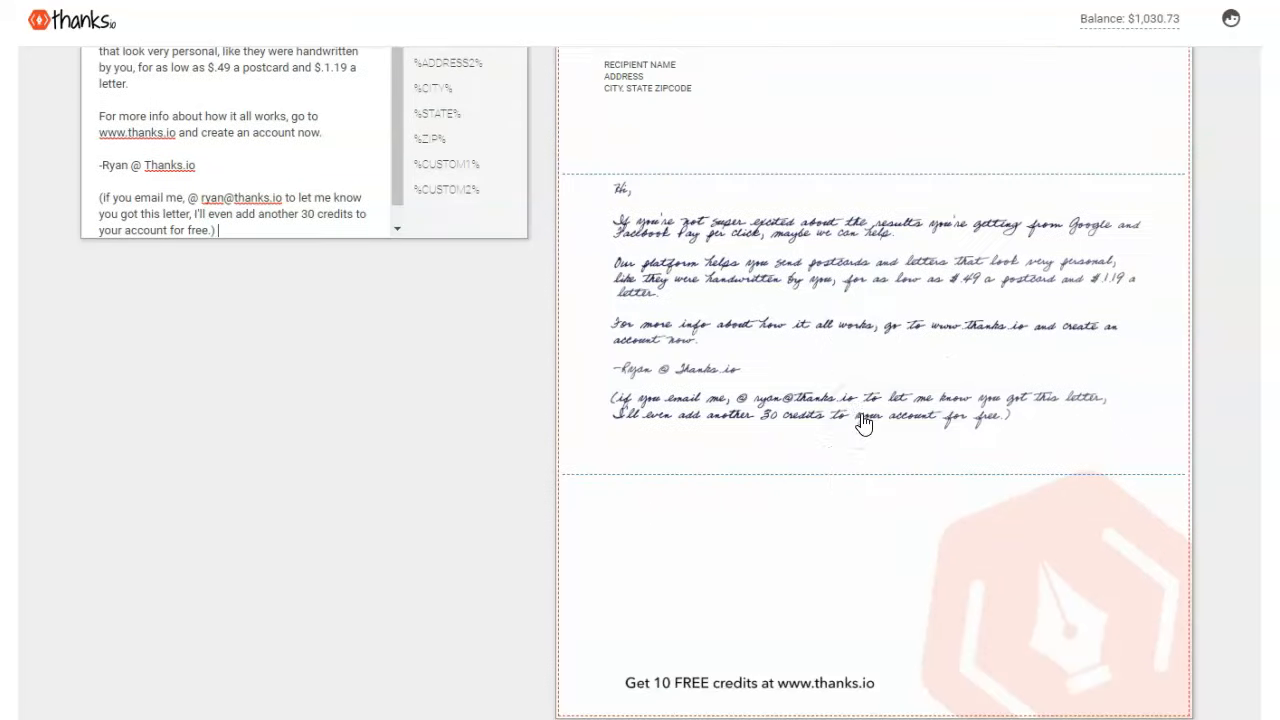
{"action": "scroll", "coordinate": [847, 479], "scroll_direction": "up", "scroll_amount": 3}
{"action": "scroll", "coordinate": [560, 421], "scroll_direction": "down", "scroll_amount": 1}
- Change the letter's handwriting style to Scully
{"action": "scroll", "coordinate": [500, 370], "scroll_direction": "up", "scroll_amount": 2}
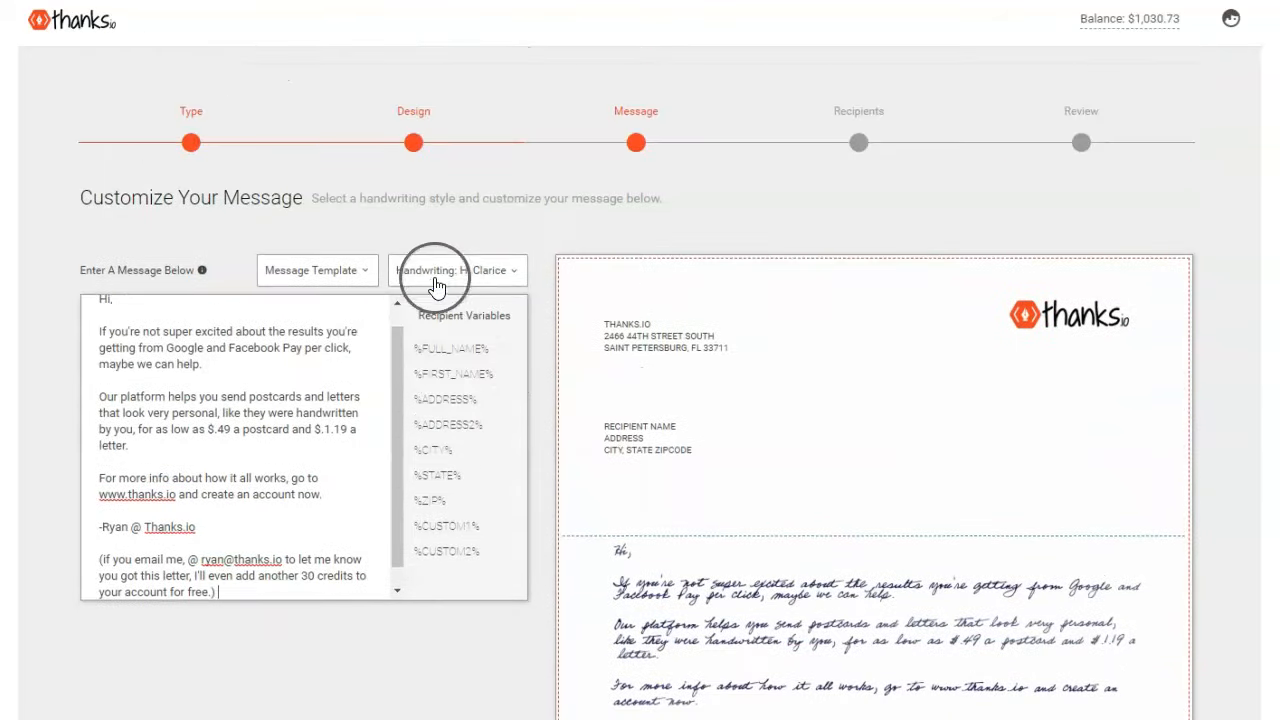
{"action": "left_click", "coordinate": [437, 274]}
{"action": "left_click", "coordinate": [414, 598]}
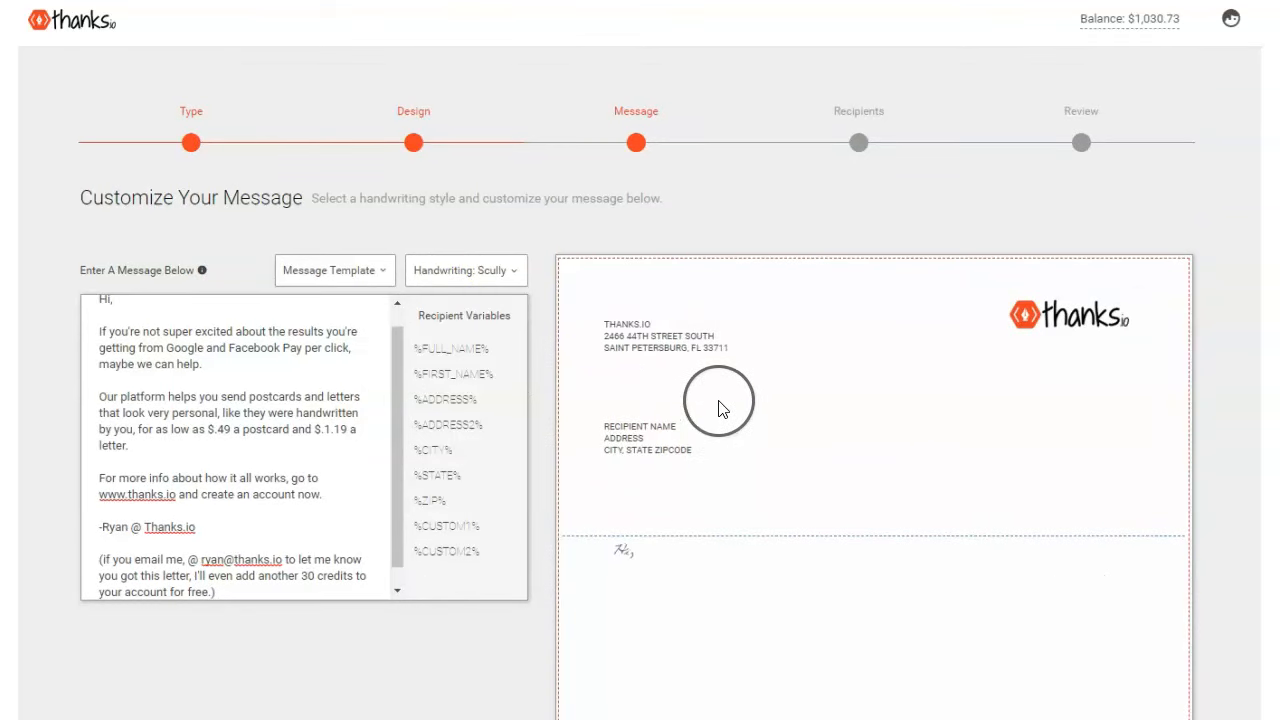
{"action": "scroll", "coordinate": [720, 420], "scroll_direction": "down", "scroll_amount": 2}
{"action": "scroll", "coordinate": [677, 586], "scroll_direction": "down", "scroll_amount": 3}
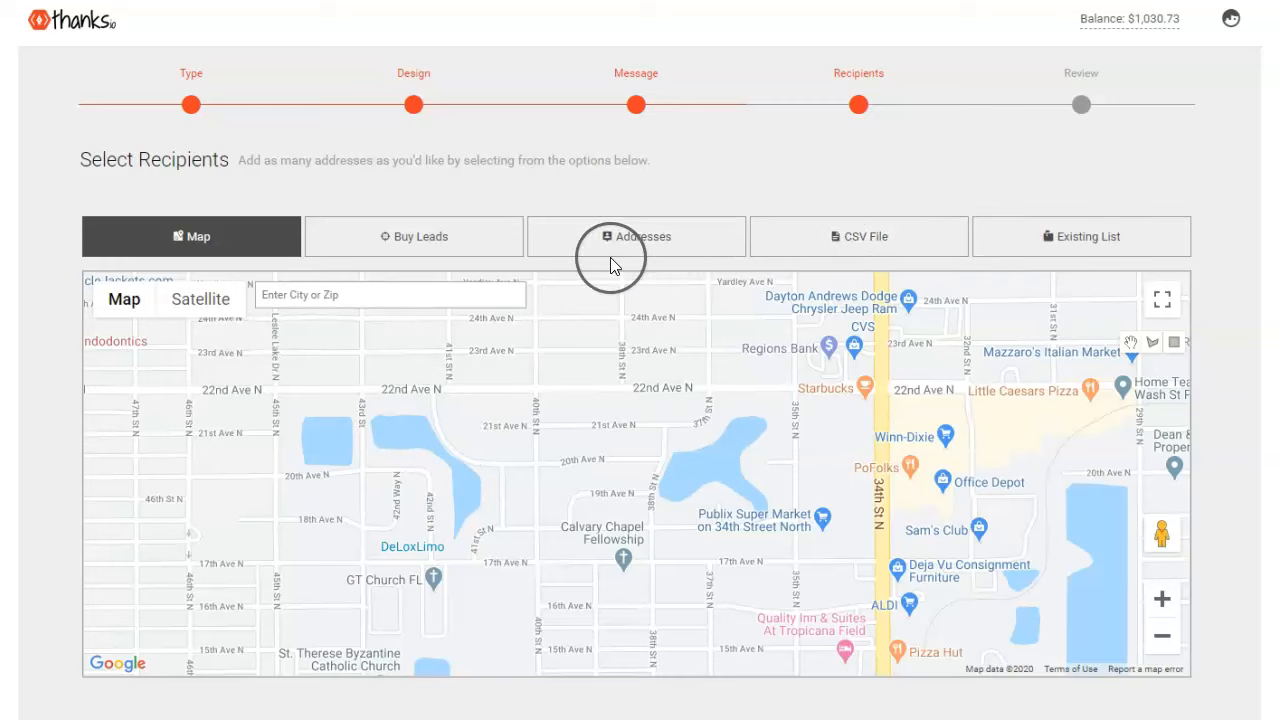
- Start a Buy Leads purchase targeting Businesses and open the SIC code filter under Demography
{"action": "left_click", "coordinate": [396, 252]}
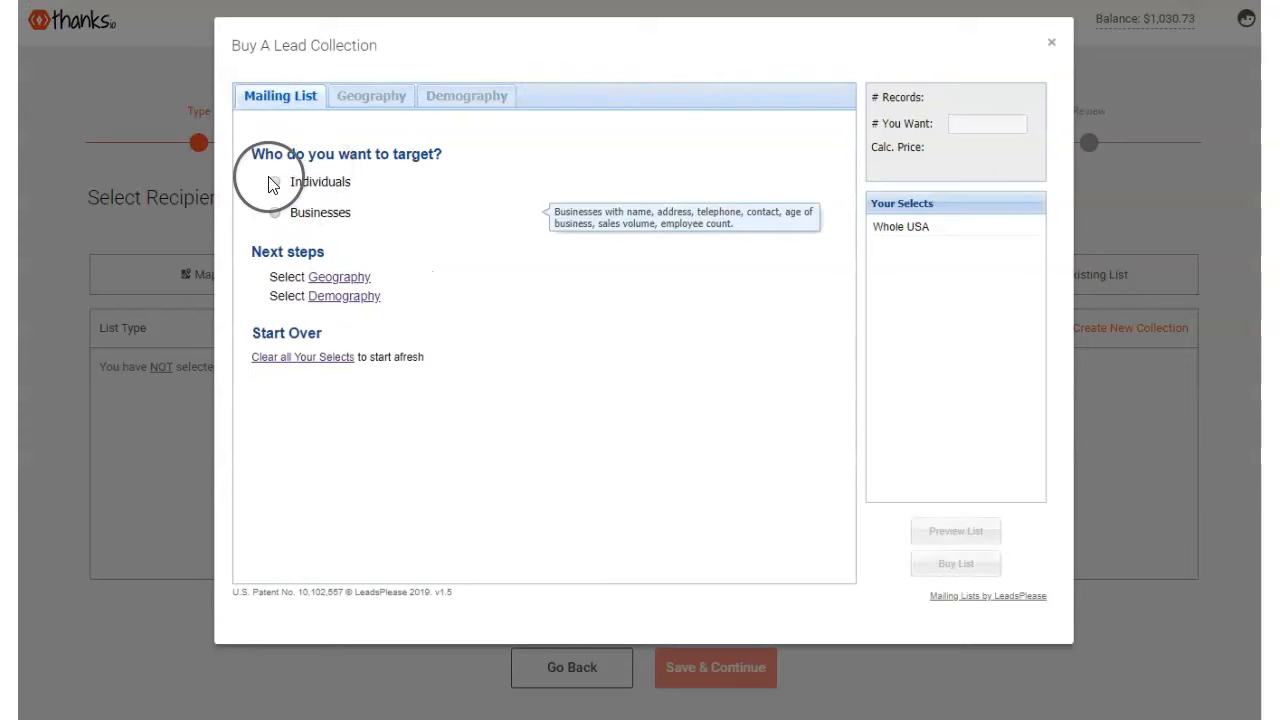
{"action": "left_click", "coordinate": [273, 181]}
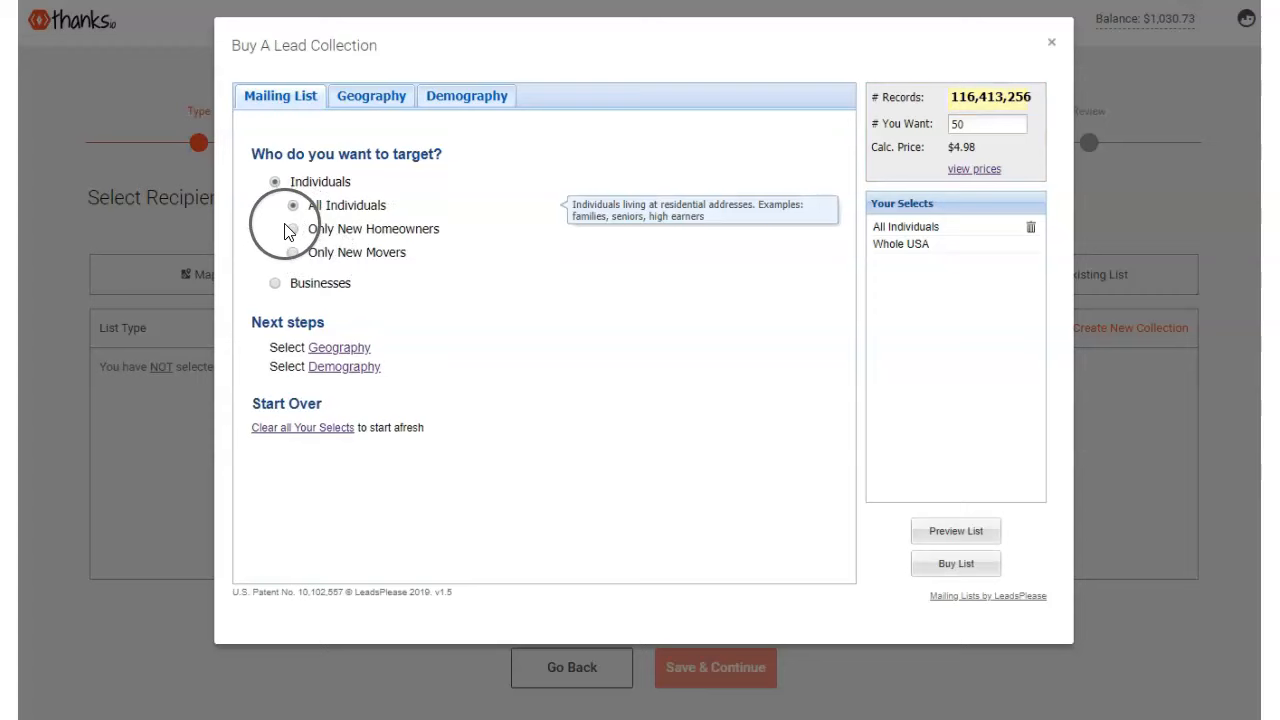
{"action": "left_click", "coordinate": [436, 96]}
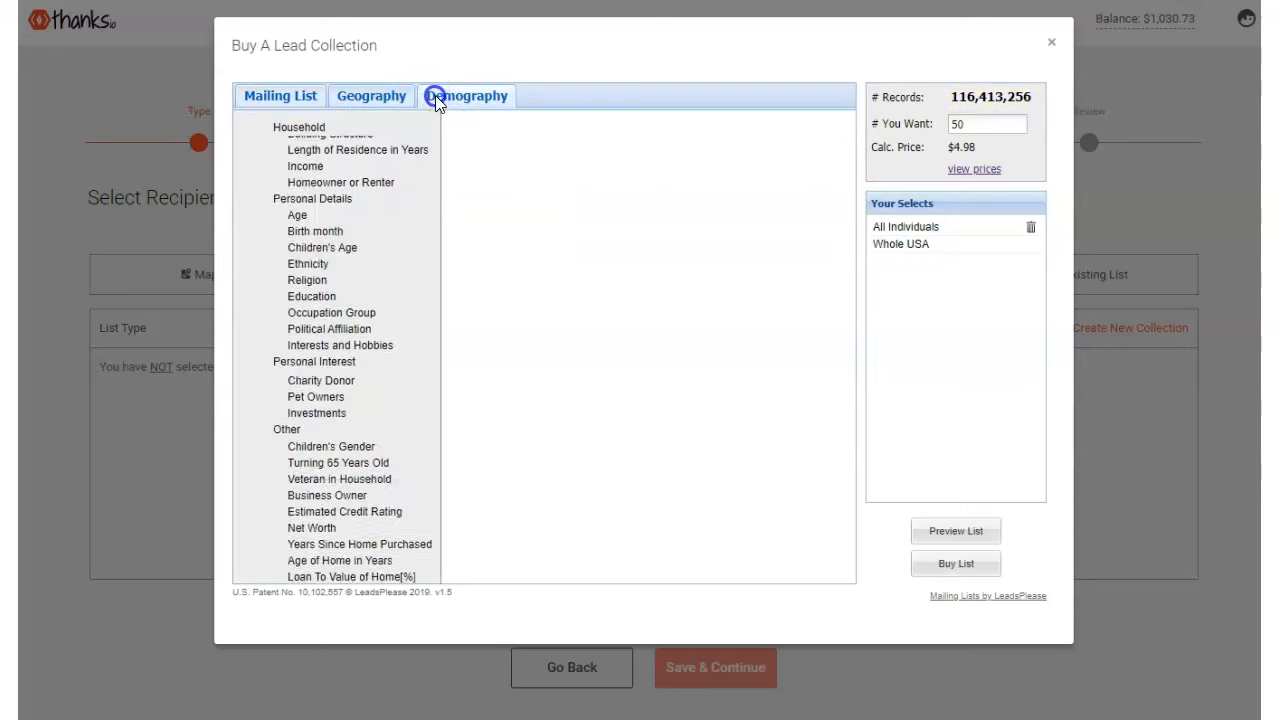
{"action": "left_click", "coordinate": [285, 97]}
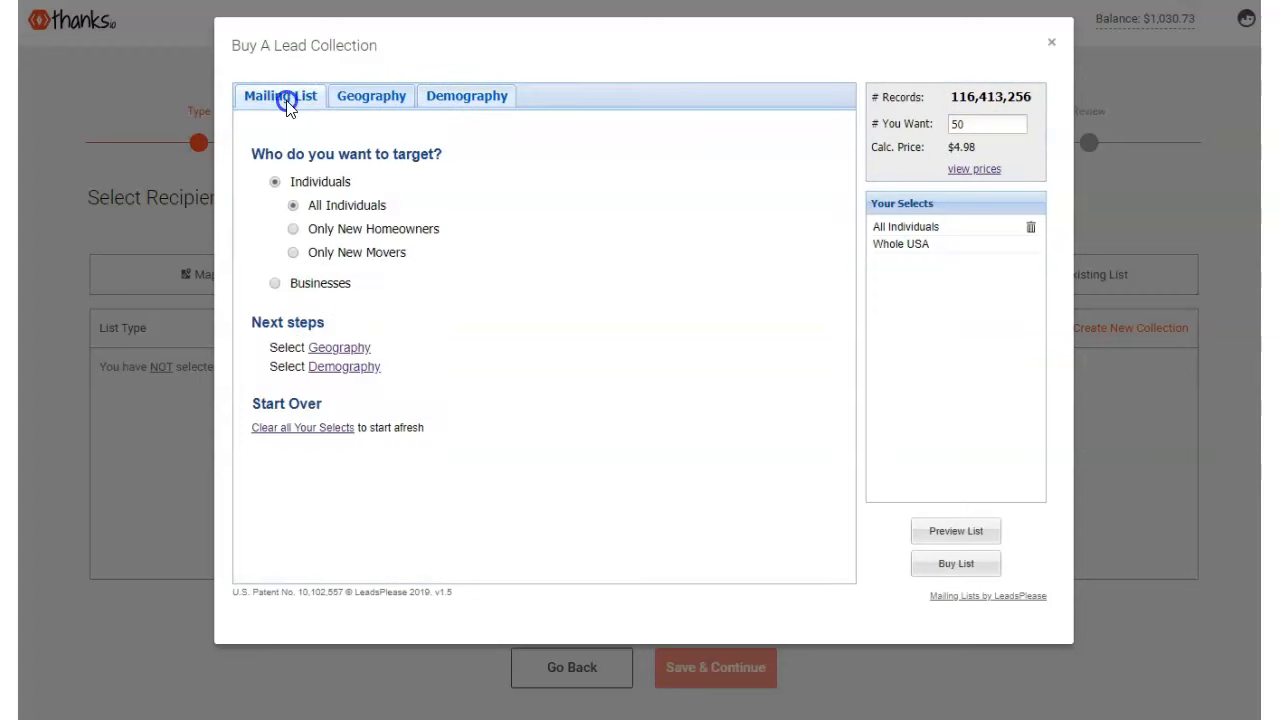
{"action": "left_click", "coordinate": [275, 283]}
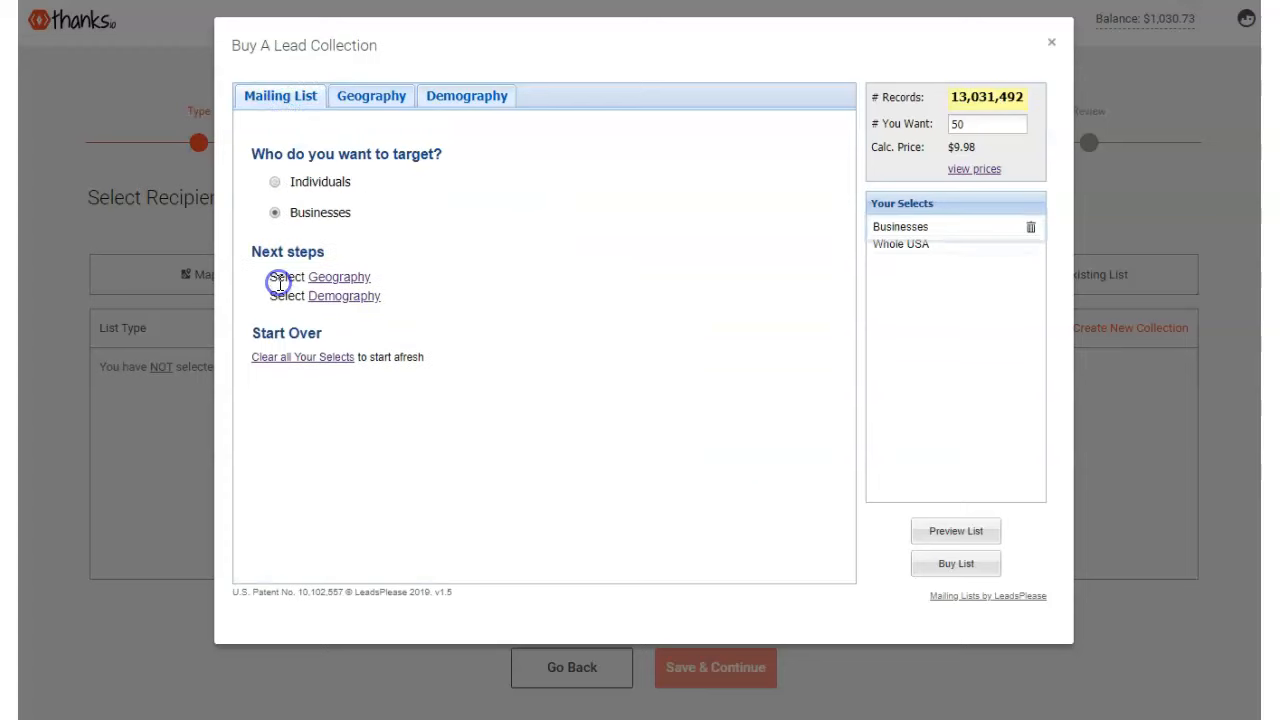
{"action": "left_click", "coordinate": [463, 100]}
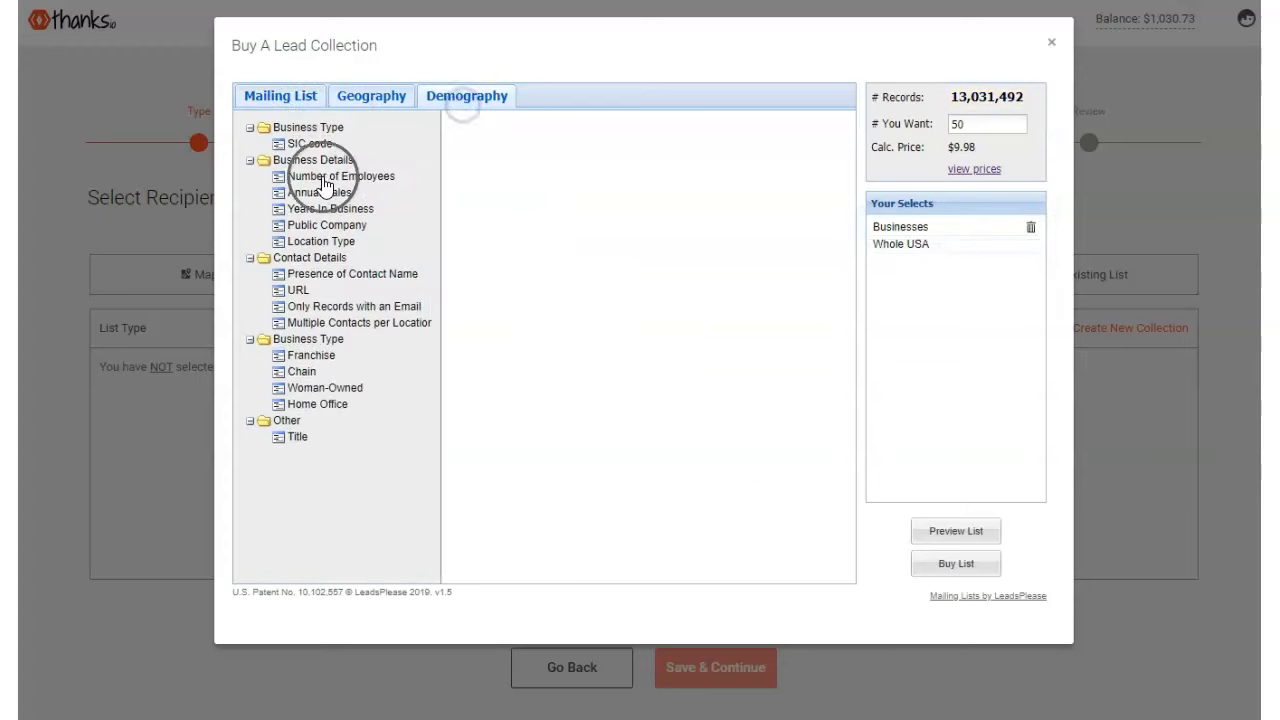
{"action": "left_click", "coordinate": [293, 150]}
- Filter the leads to the ACCOUNTANTS category with 1–4 employees
{"action": "left_click", "coordinate": [476, 150]}
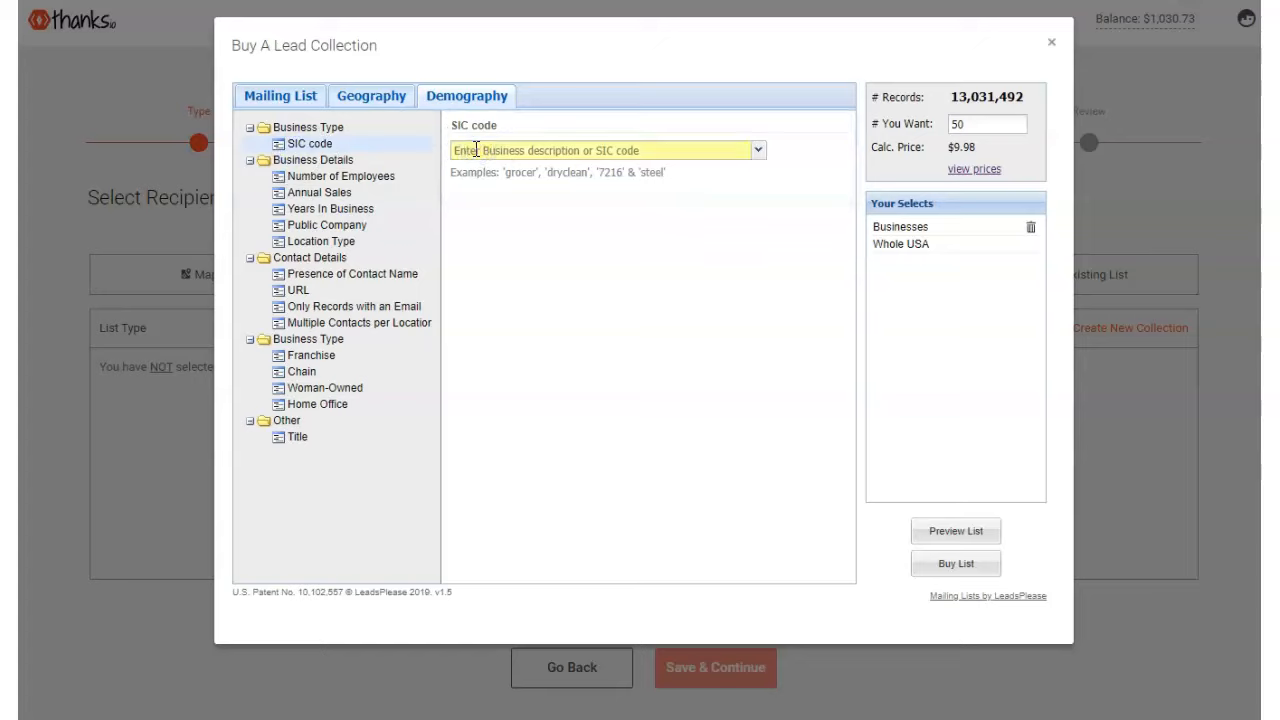
{"action": "left_click", "coordinate": [476, 150]}
{"action": "type", "text": "ac"}
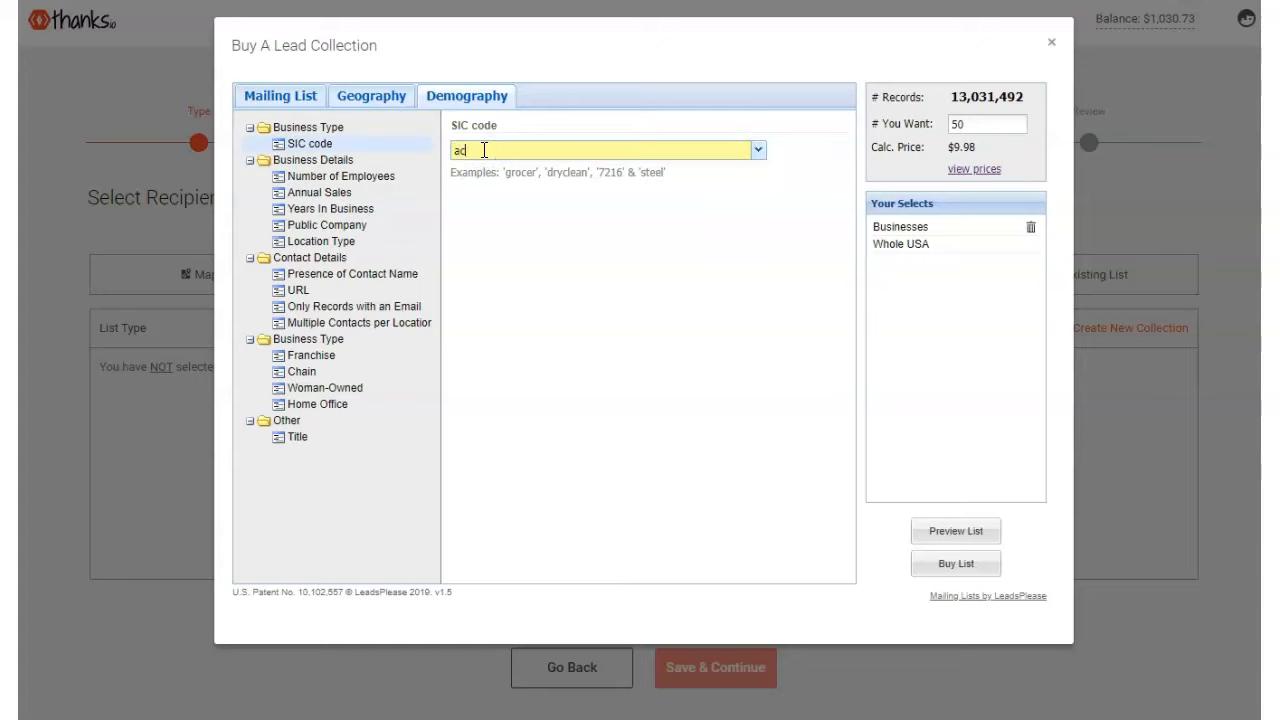
{"action": "type", "text": "countant"}
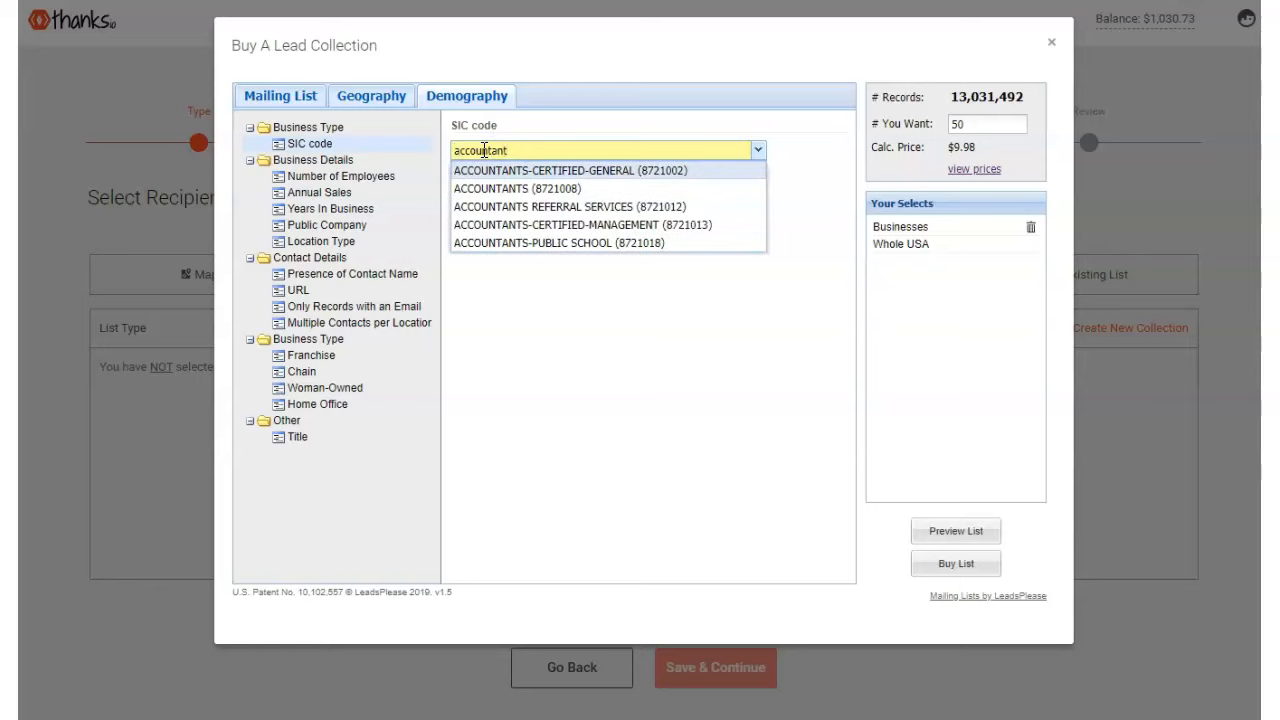
{"action": "left_click", "coordinate": [519, 192]}
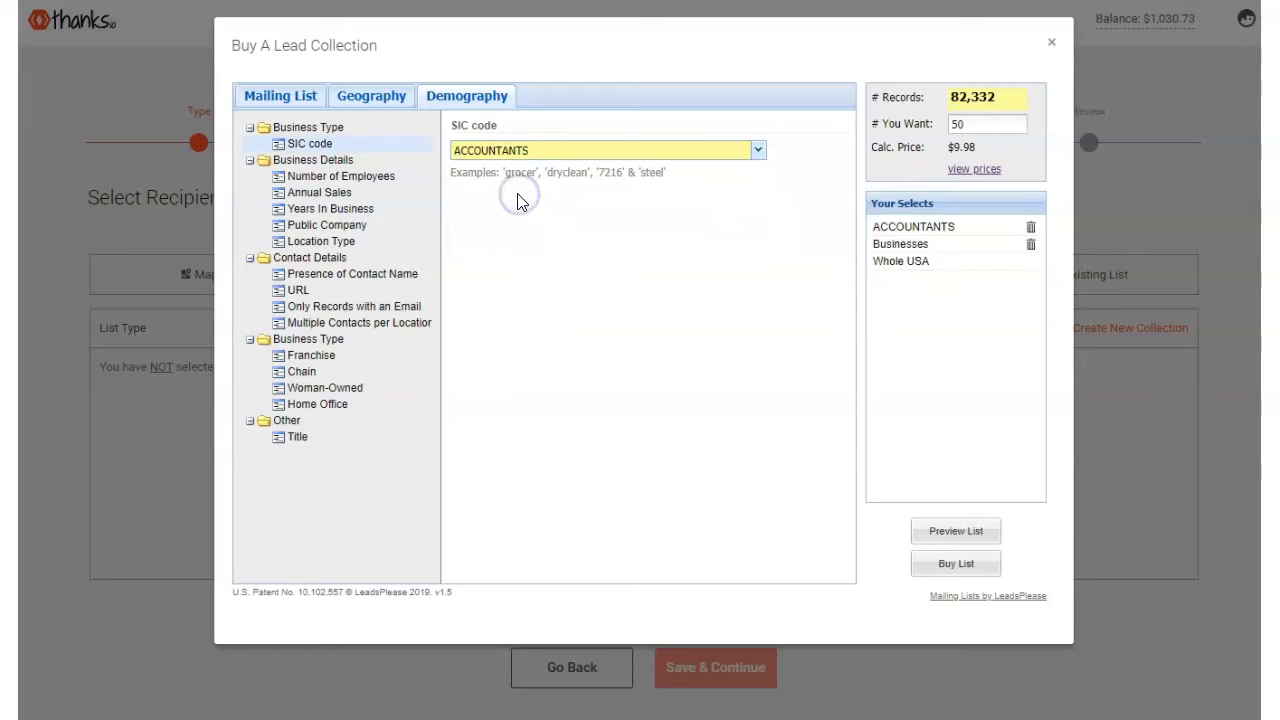
{"action": "left_click", "coordinate": [310, 192]}
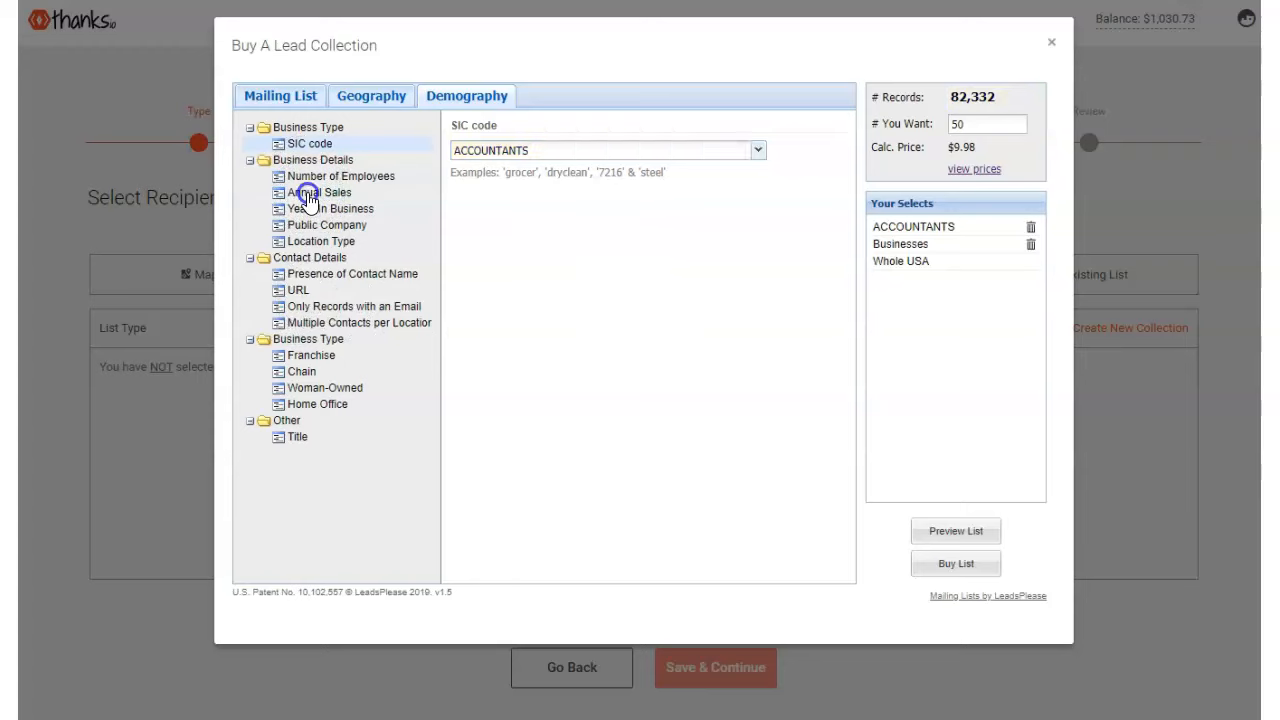
{"action": "left_click", "coordinate": [309, 207]}
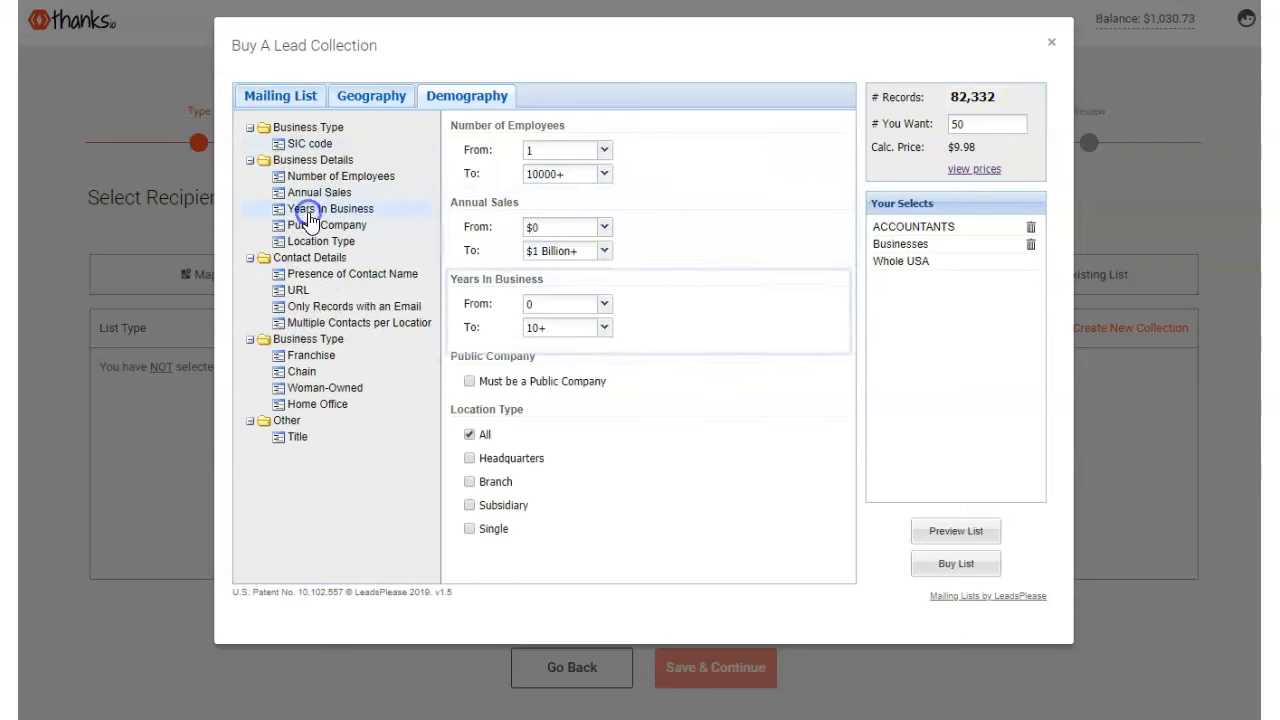
{"action": "left_click", "coordinate": [604, 173]}
{"action": "left_click", "coordinate": [556, 196]}
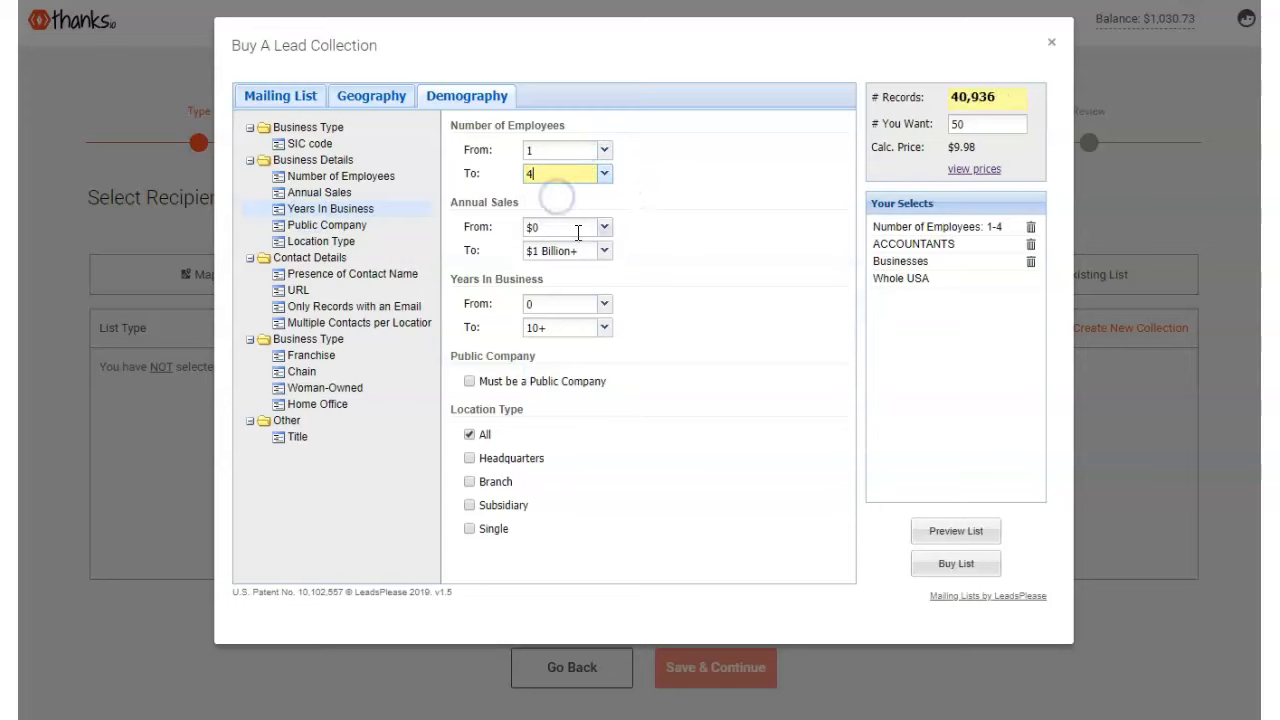
- Check the 40,936 matching records, keep 50 leads wanted, and start buying the list
{"action": "double_click", "coordinate": [950, 95]}
{"action": "left_click", "coordinate": [931, 128]}
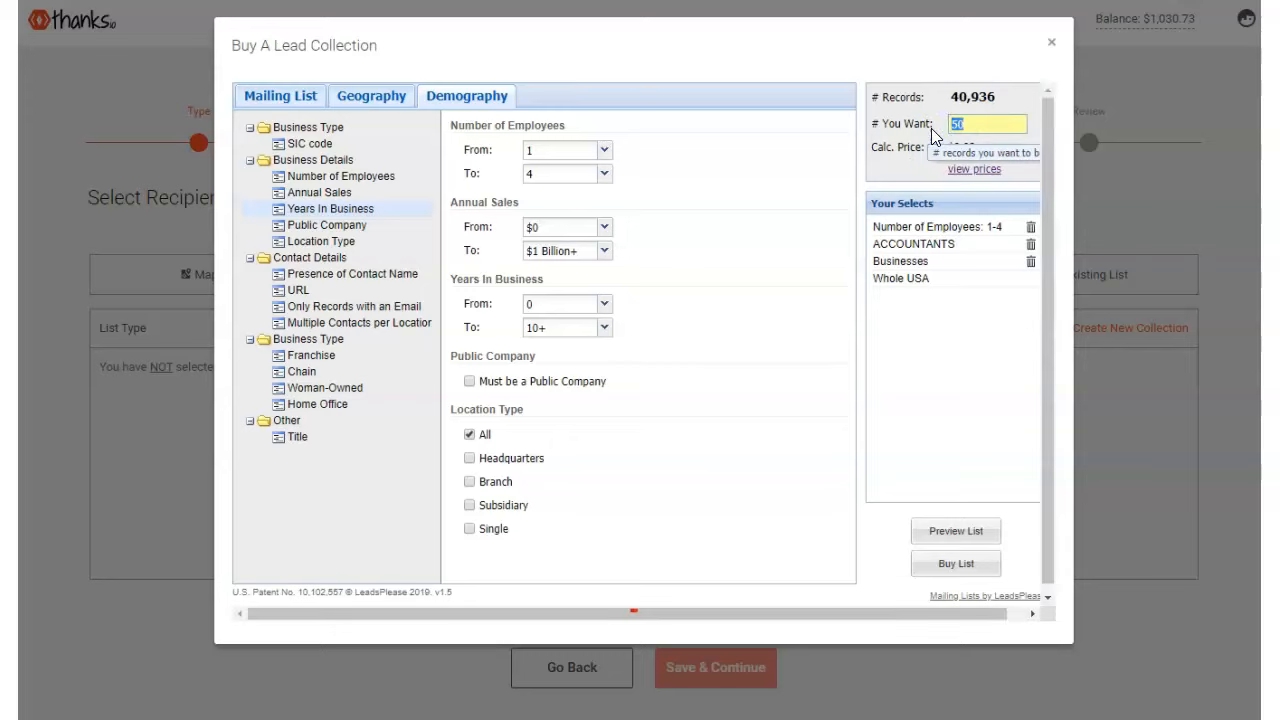
{"action": "left_click", "coordinate": [903, 316]}
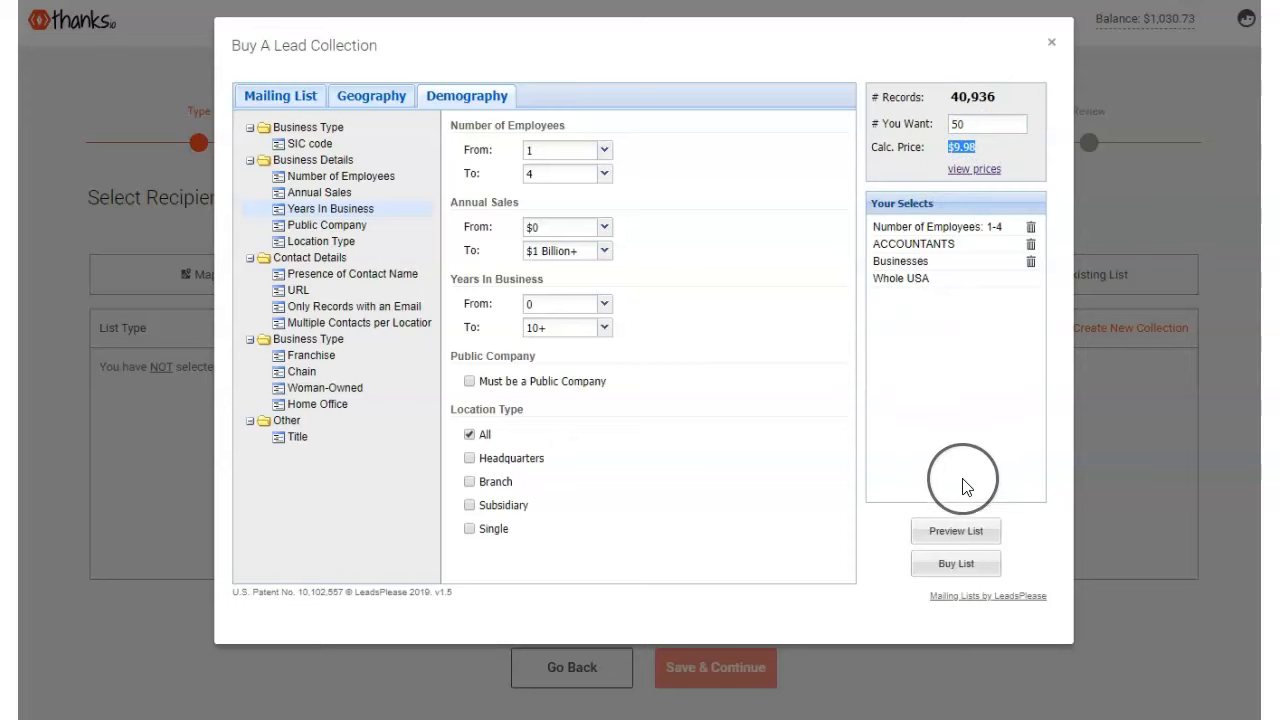
{"action": "left_click", "coordinate": [959, 566]}
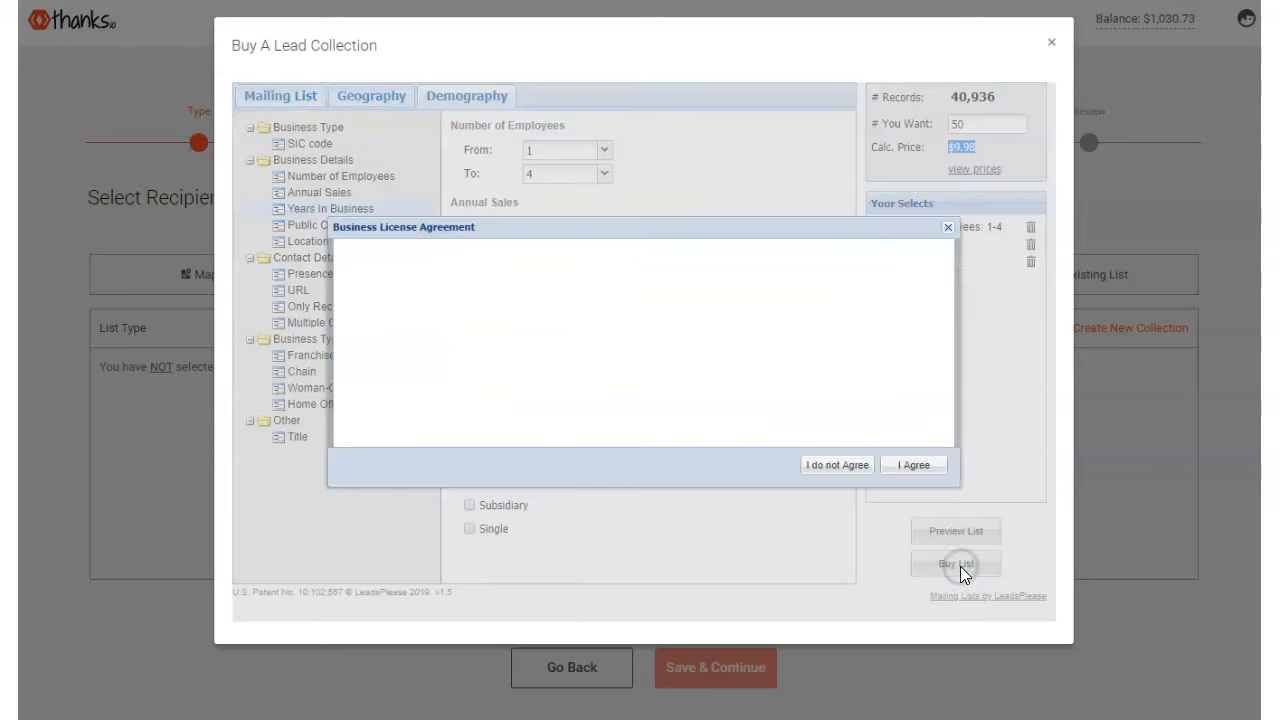
- Accept the Business License Agreement, verify the $9.98 price for 50 leads, and continue to review
{"action": "left_click", "coordinate": [914, 465]}
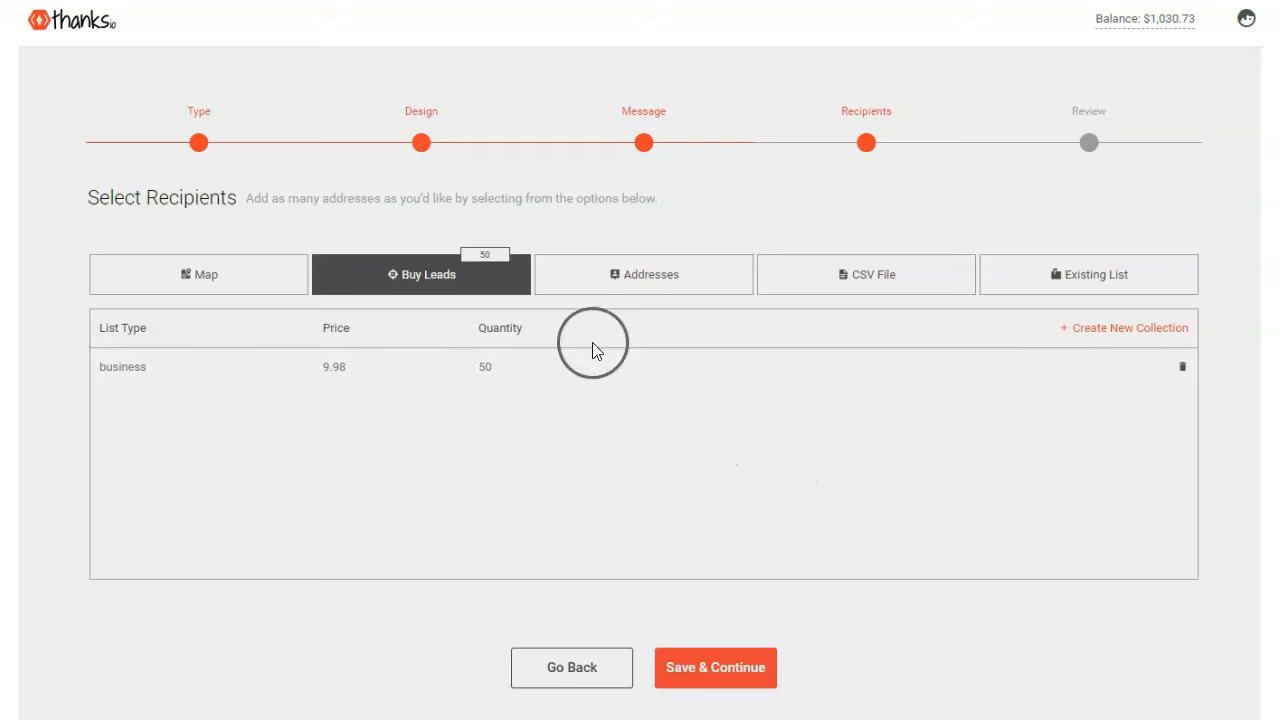
{"action": "left_click_drag", "start_coordinate": [350, 366], "coordinate": [315, 367]}
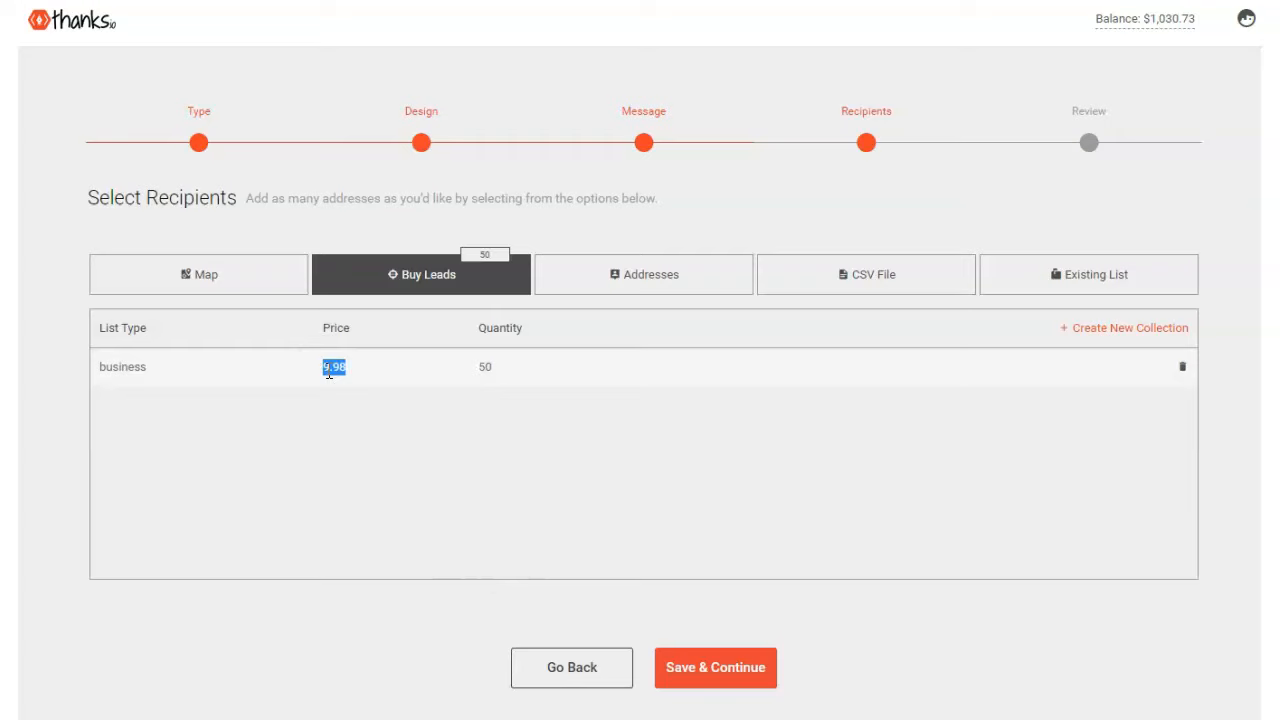
{"action": "left_click", "coordinate": [733, 677]}
- Browse the Custom Envelope Selection and pick a new envelope design
{"action": "scroll", "coordinate": [666, 457], "scroll_direction": "down", "scroll_amount": 2}
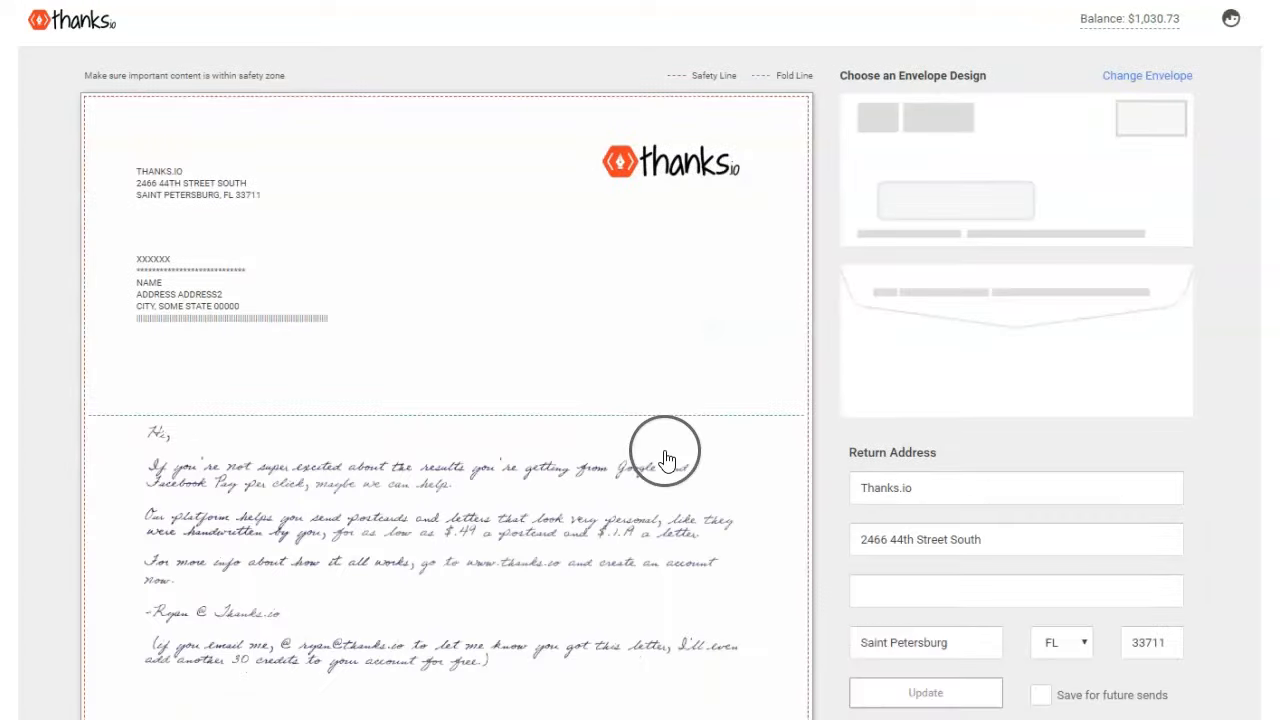
{"action": "scroll", "coordinate": [586, 428], "scroll_direction": "up", "scroll_amount": 1}
{"action": "scroll", "coordinate": [586, 428], "scroll_direction": "up", "scroll_amount": 1}
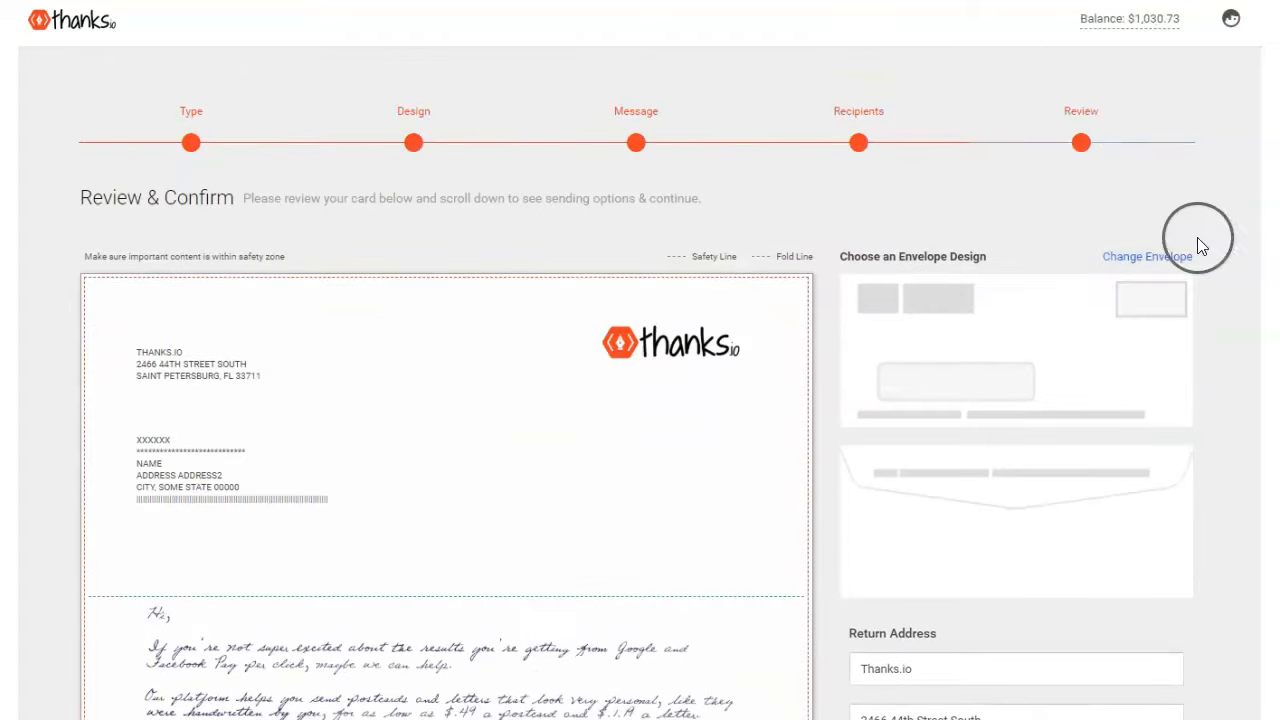
{"action": "left_click", "coordinate": [1140, 258]}
{"action": "scroll", "coordinate": [609, 250], "scroll_direction": "down", "scroll_amount": 2}
{"action": "scroll", "coordinate": [609, 251], "scroll_direction": "up", "scroll_amount": 2}
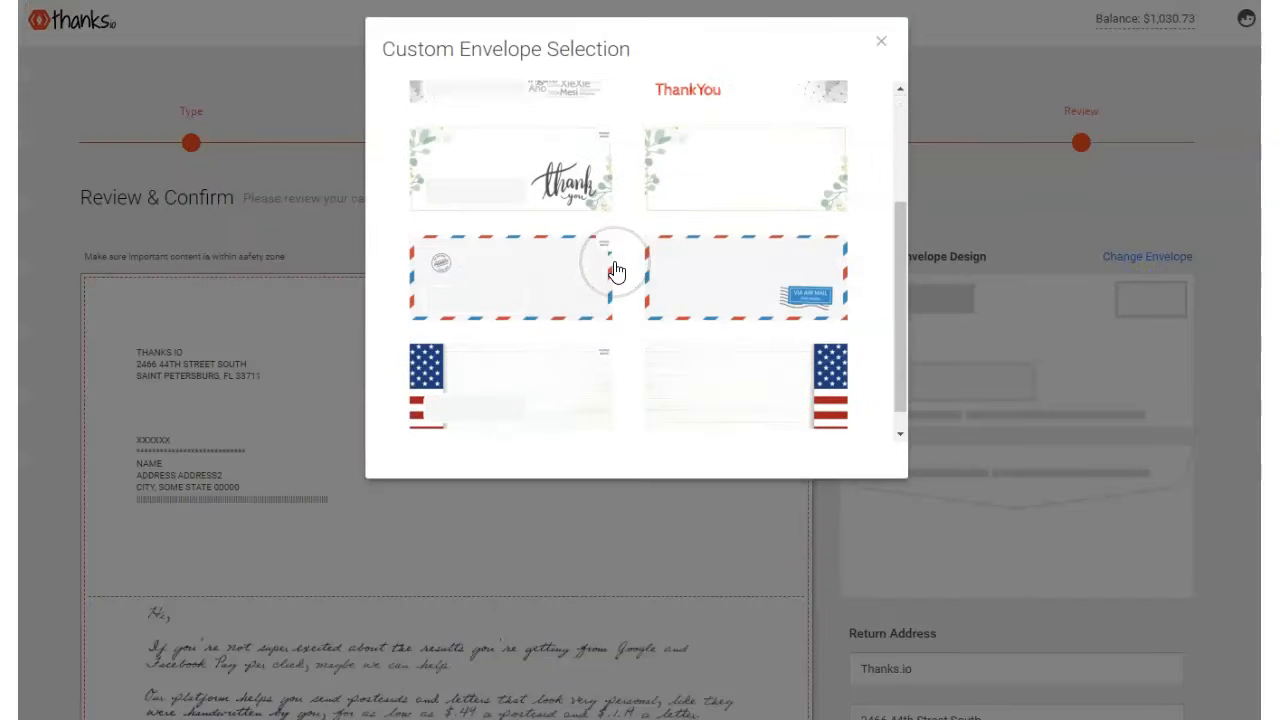
{"action": "scroll", "coordinate": [655, 270], "scroll_direction": "down", "scroll_amount": 2}
{"action": "scroll", "coordinate": [655, 272], "scroll_direction": "up", "scroll_amount": 2}
{"action": "scroll", "coordinate": [655, 271], "scroll_direction": "down", "scroll_amount": 2}
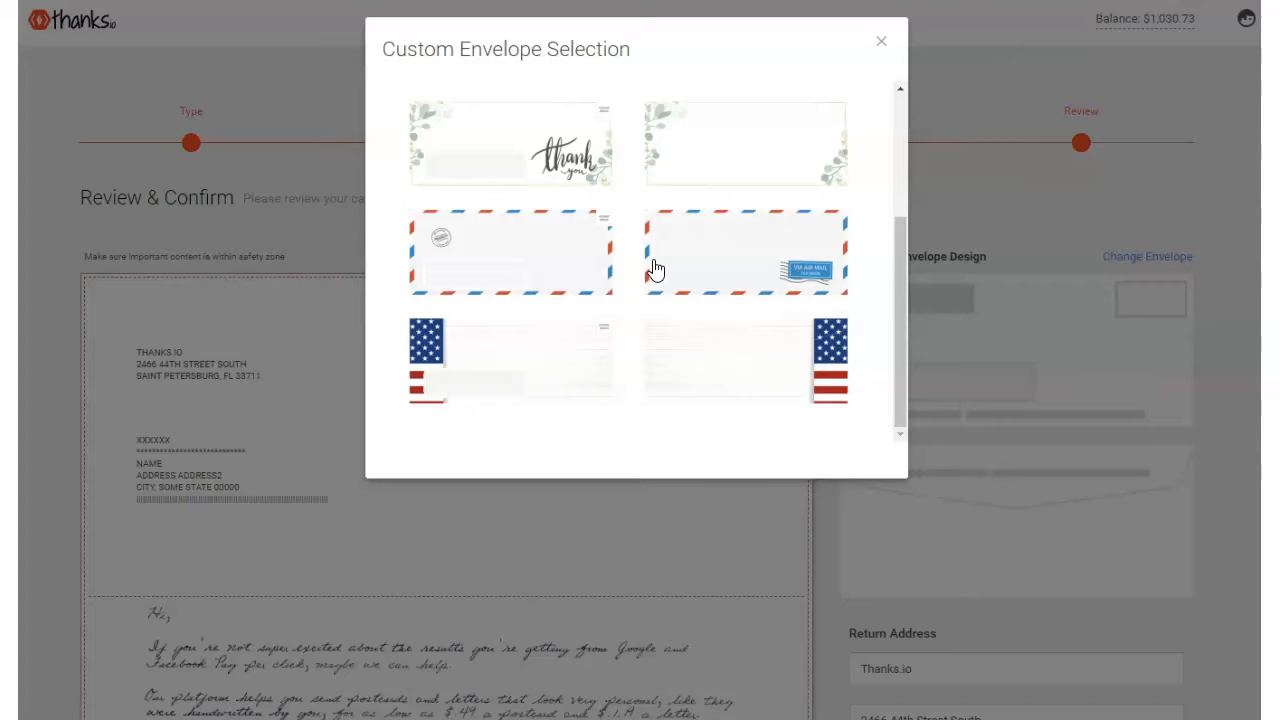
{"action": "scroll", "coordinate": [653, 263], "scroll_direction": "up", "scroll_amount": 3}
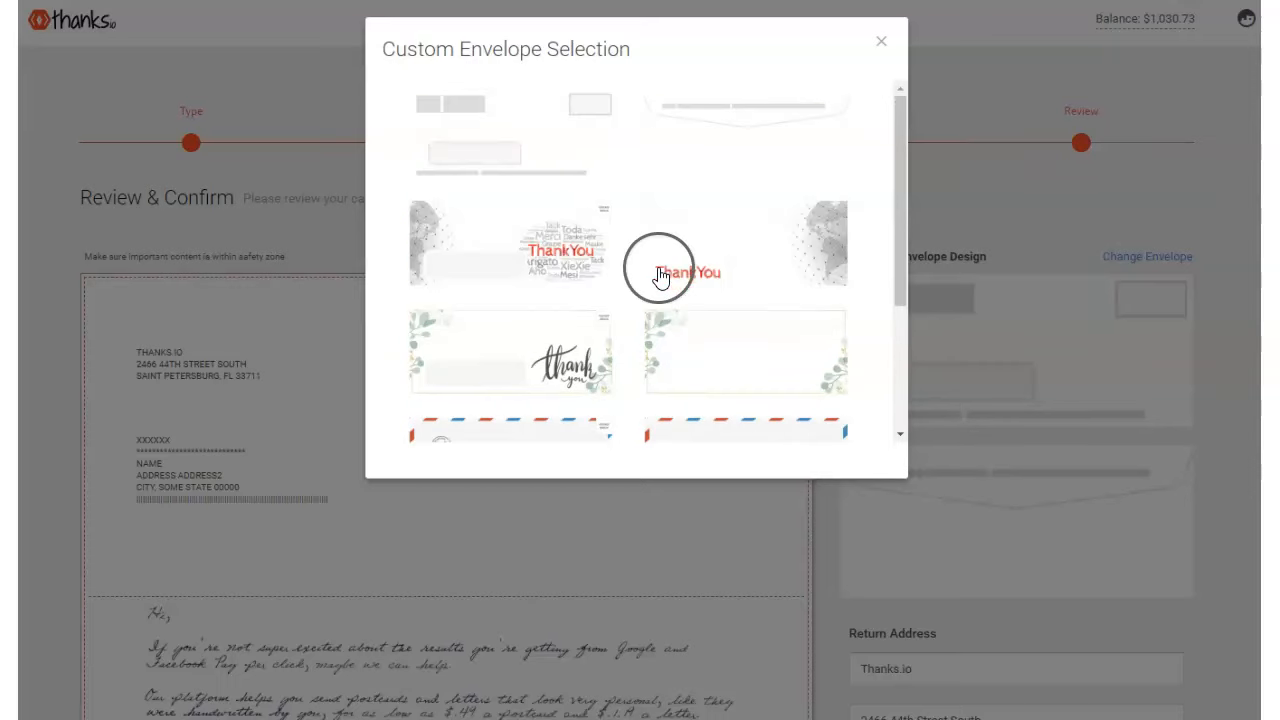
{"action": "left_click", "coordinate": [697, 150]}
- Save the Saint Petersburg return address for future sends and update it
{"action": "scroll", "coordinate": [847, 380], "scroll_direction": "down", "scroll_amount": 5}
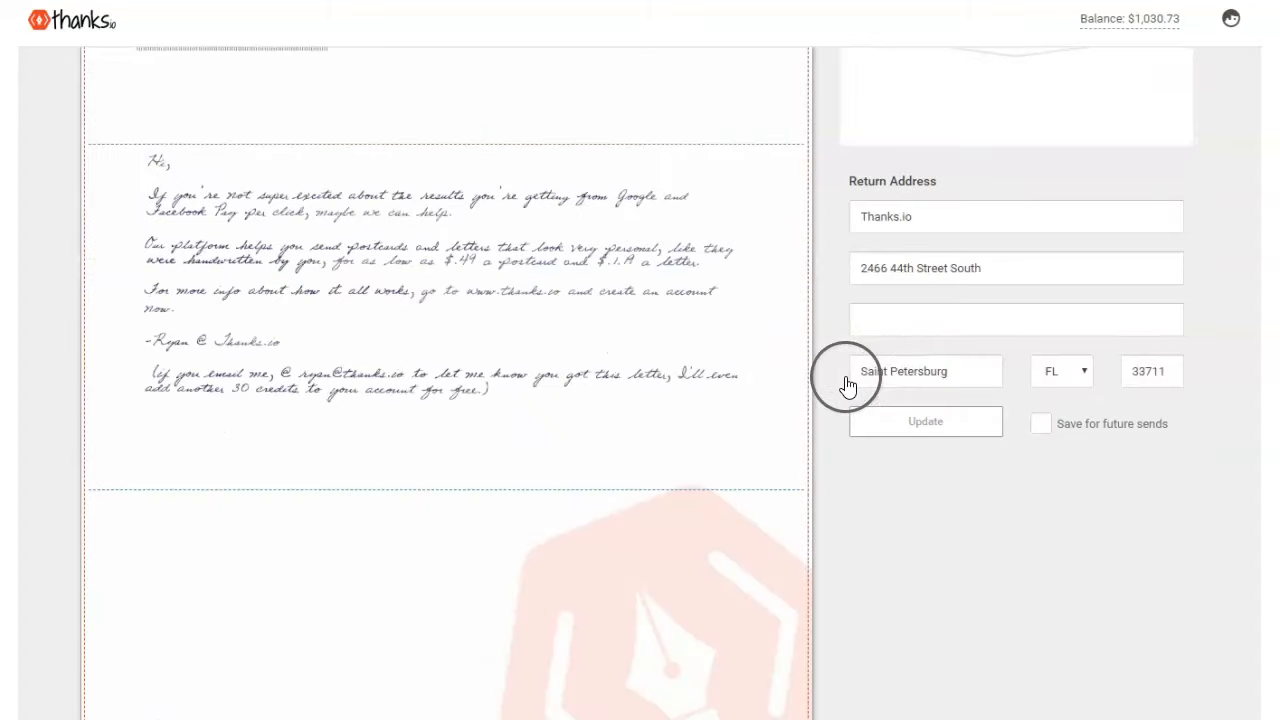
{"action": "left_click", "coordinate": [903, 317]}
{"action": "left_click", "coordinate": [1049, 437]}
{"action": "left_click", "coordinate": [946, 429]}
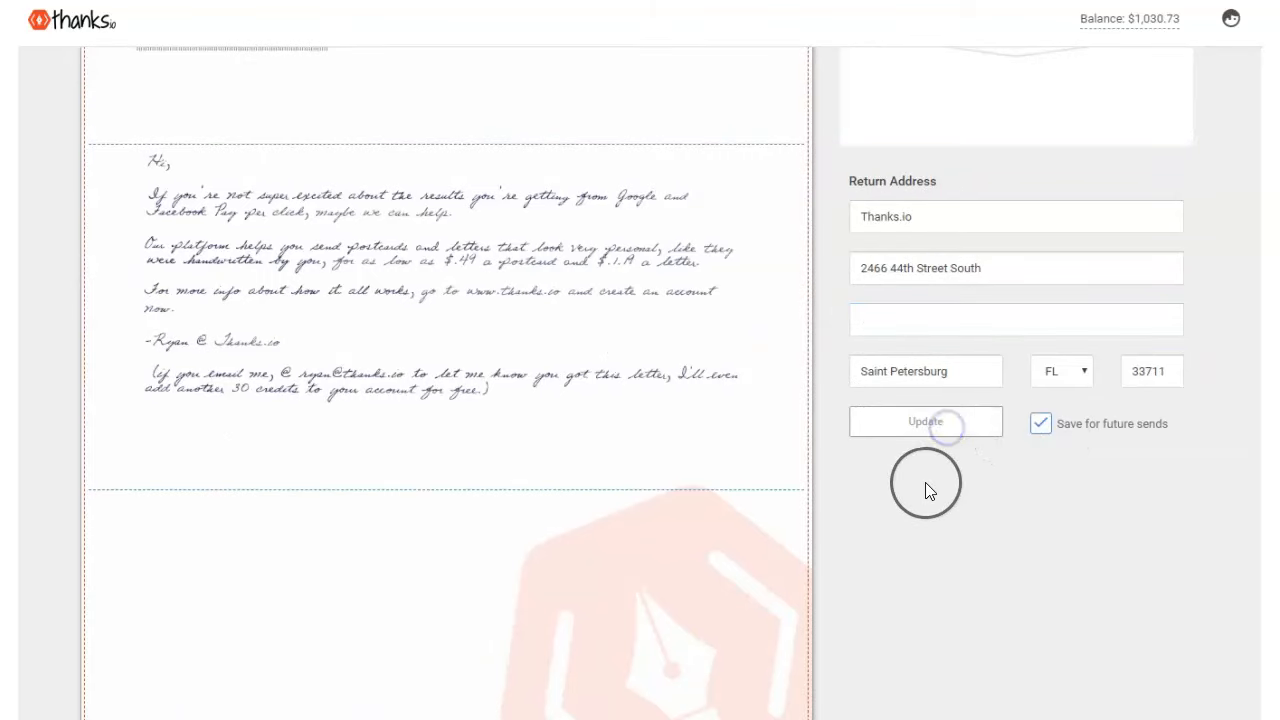
- Review the $69.48 estimated pricing: $59.50 for 50 recipients plus $9.98 leads fee
{"action": "scroll", "coordinate": [894, 503], "scroll_direction": "down", "scroll_amount": 4}
{"action": "scroll", "coordinate": [686, 451], "scroll_direction": "up", "scroll_amount": 5}
{"action": "scroll", "coordinate": [660, 460], "scroll_direction": "down", "scroll_amount": 3}
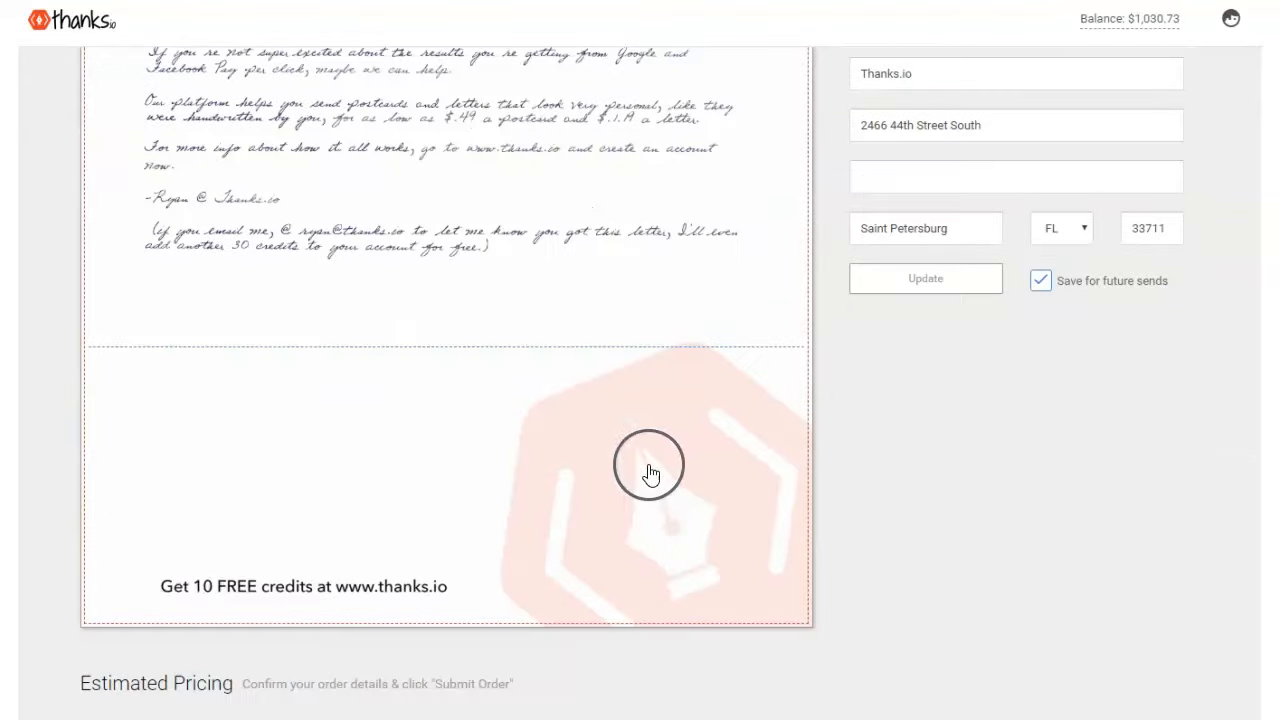
{"action": "scroll", "coordinate": [150, 630], "scroll_direction": "down", "scroll_amount": 4}
{"action": "scroll", "coordinate": [163, 628], "scroll_direction": "up", "scroll_amount": 2}
{"action": "scroll", "coordinate": [804, 479], "scroll_direction": "down", "scroll_amount": 1}
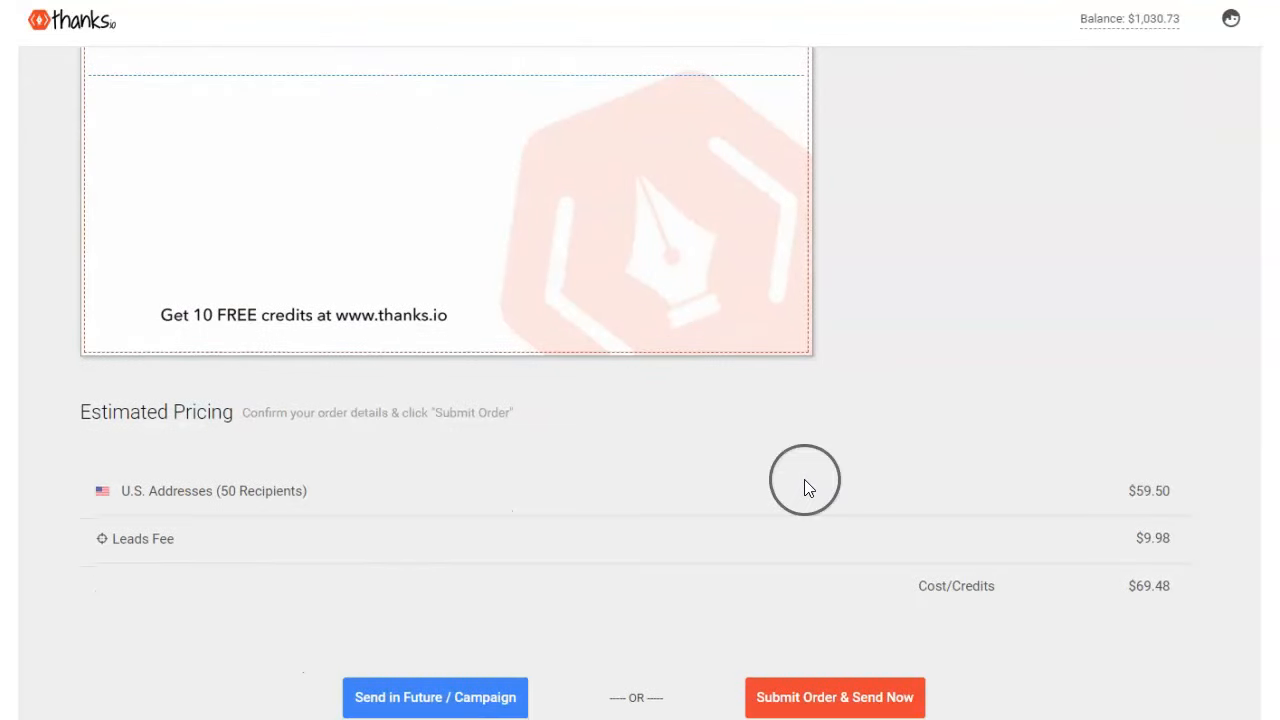
{"action": "scroll", "coordinate": [449, 549], "scroll_direction": "up", "scroll_amount": 8}
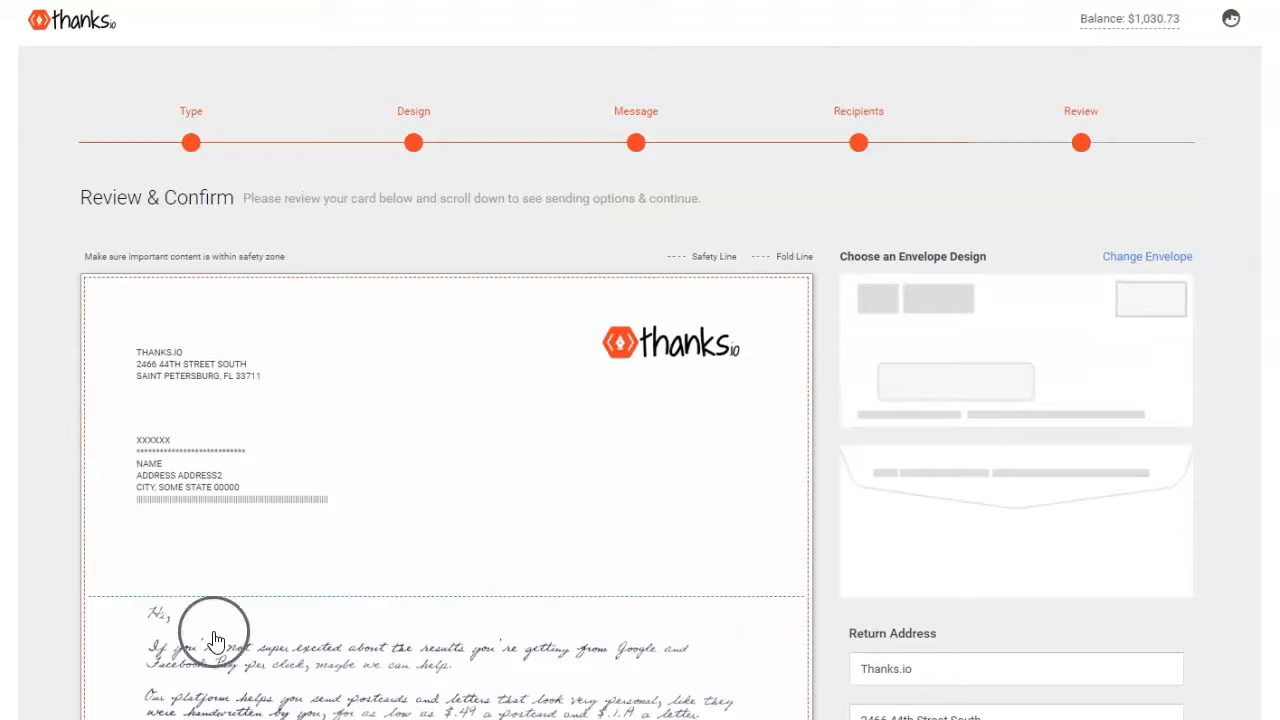
{"action": "scroll", "coordinate": [293, 452], "scroll_direction": "down", "scroll_amount": 3}
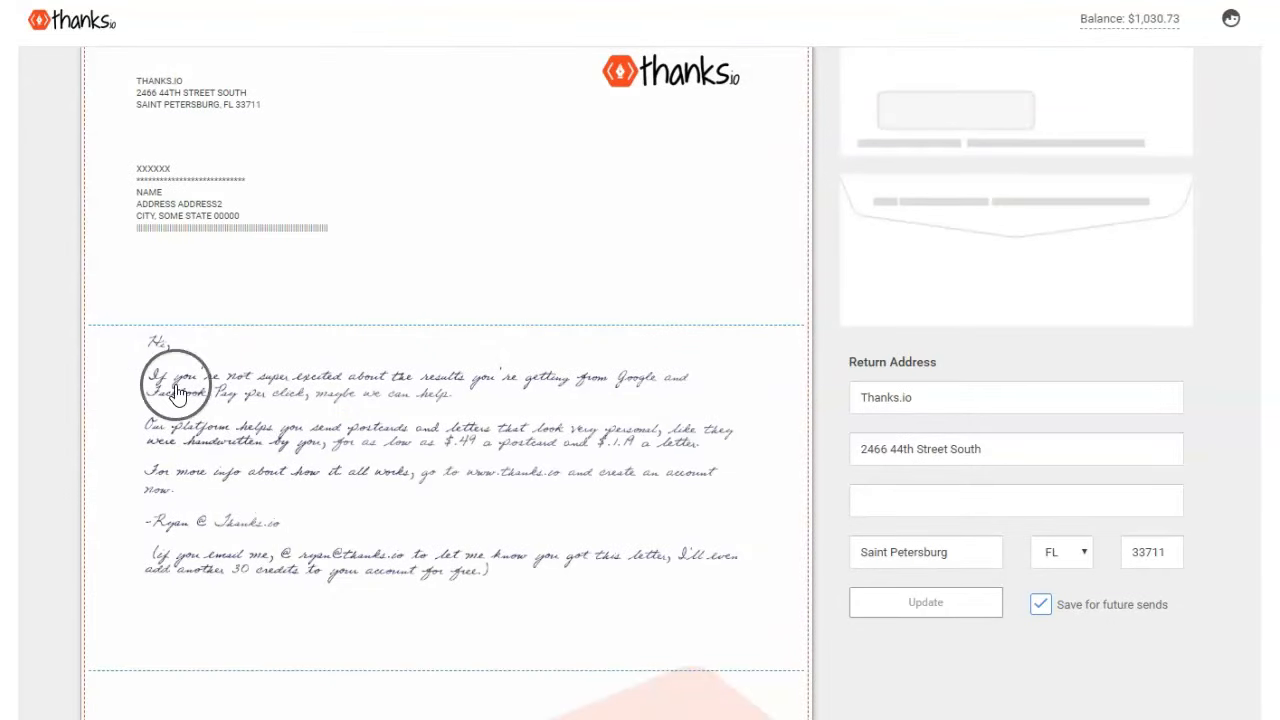
{"action": "scroll", "coordinate": [190, 410], "scroll_direction": "down", "scroll_amount": 3}
{"action": "scroll", "coordinate": [203, 428], "scroll_direction": "up", "scroll_amount": 1}
{"action": "scroll", "coordinate": [203, 428], "scroll_direction": "up", "scroll_amount": 1}
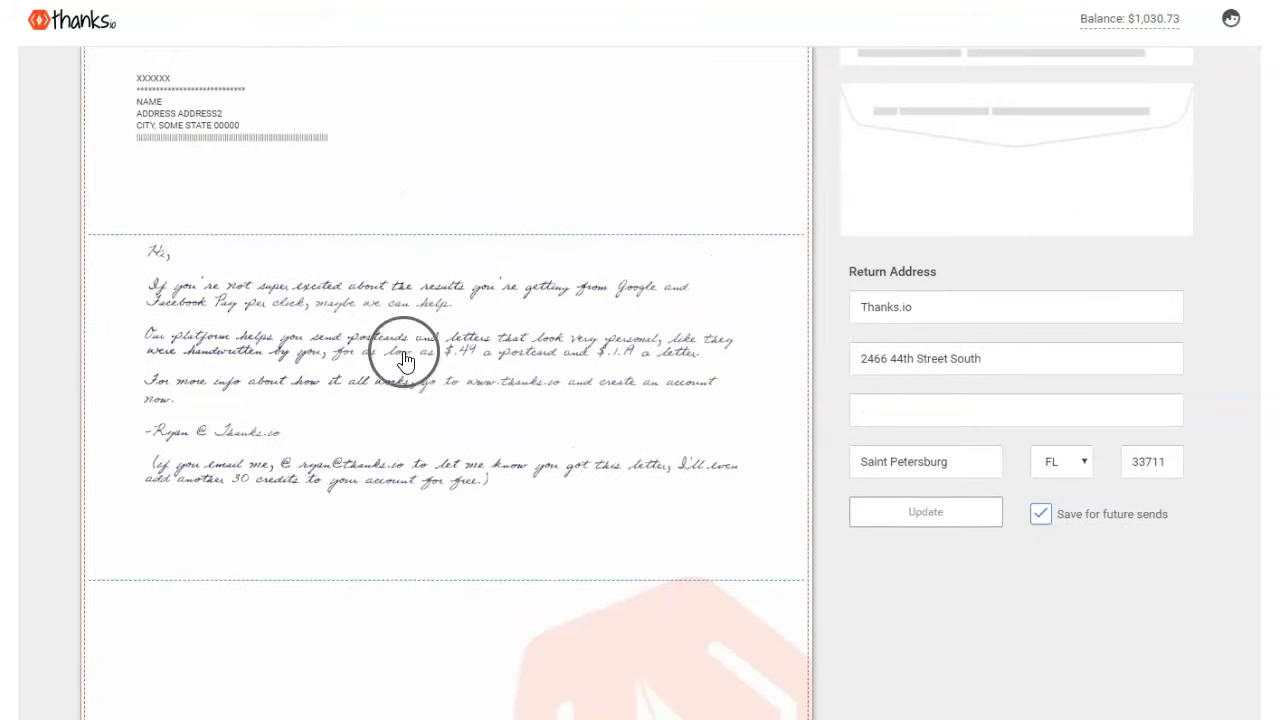
{"action": "scroll", "coordinate": [457, 437], "scroll_direction": "down", "scroll_amount": 3}
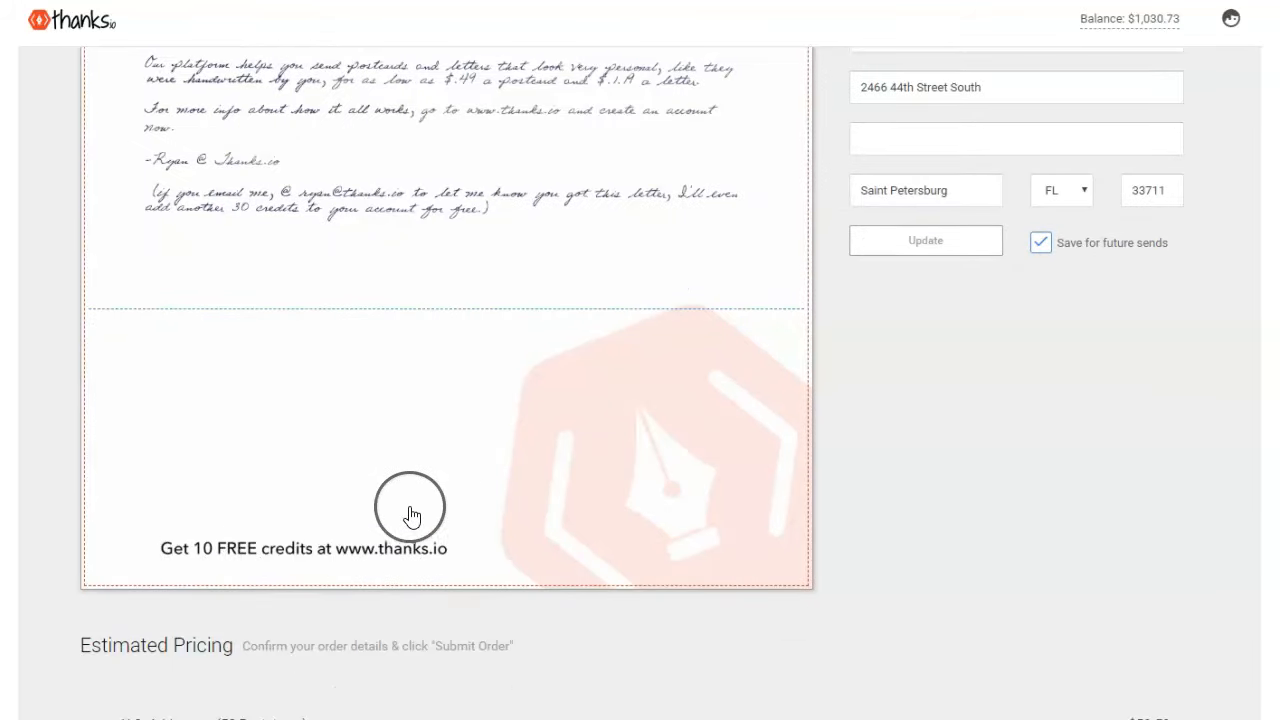
{"action": "scroll", "coordinate": [408, 517], "scroll_direction": "up", "scroll_amount": 4}
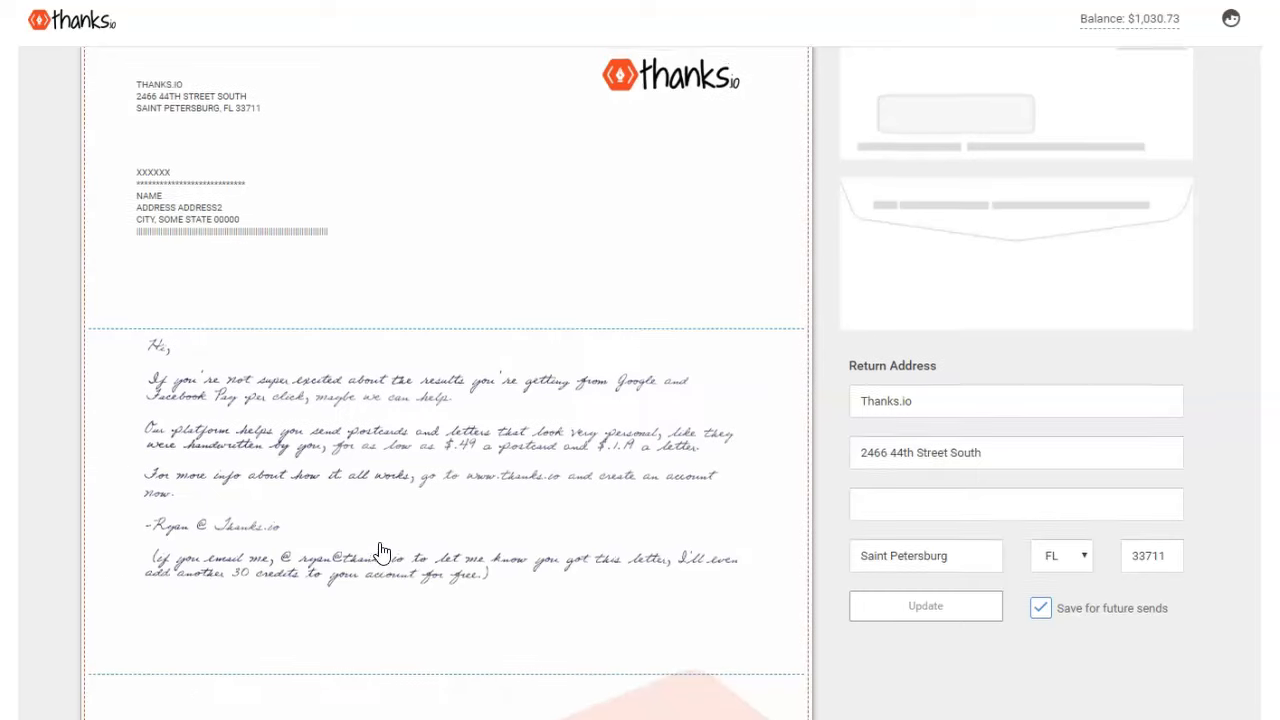
{"action": "scroll", "coordinate": [474, 86], "scroll_direction": "up", "scroll_amount": 3}
{"action": "scroll", "coordinate": [466, 206], "scroll_direction": "down", "scroll_amount": 10}
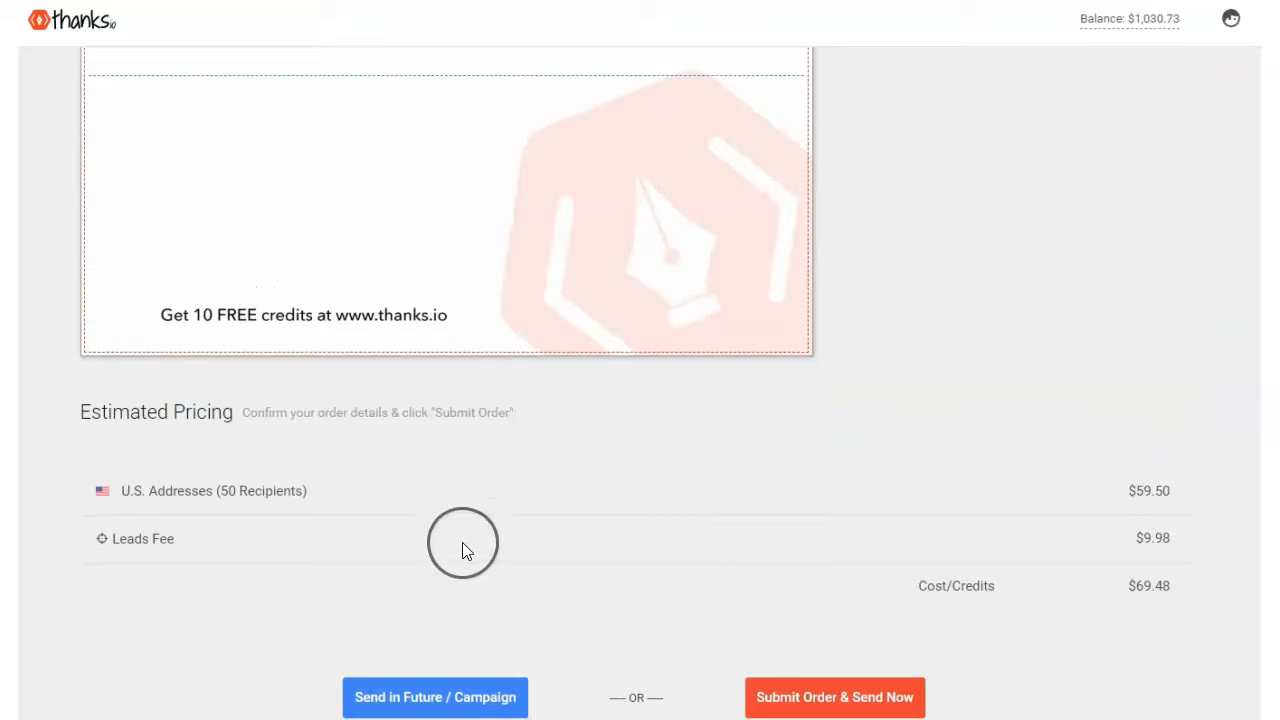
{"action": "scroll", "coordinate": [463, 560], "scroll_direction": "up", "scroll_amount": 8}
{"action": "scroll", "coordinate": [468, 600], "scroll_direction": "down", "scroll_amount": 8}
{"action": "scroll", "coordinate": [471, 583], "scroll_direction": "up", "scroll_amount": 7}
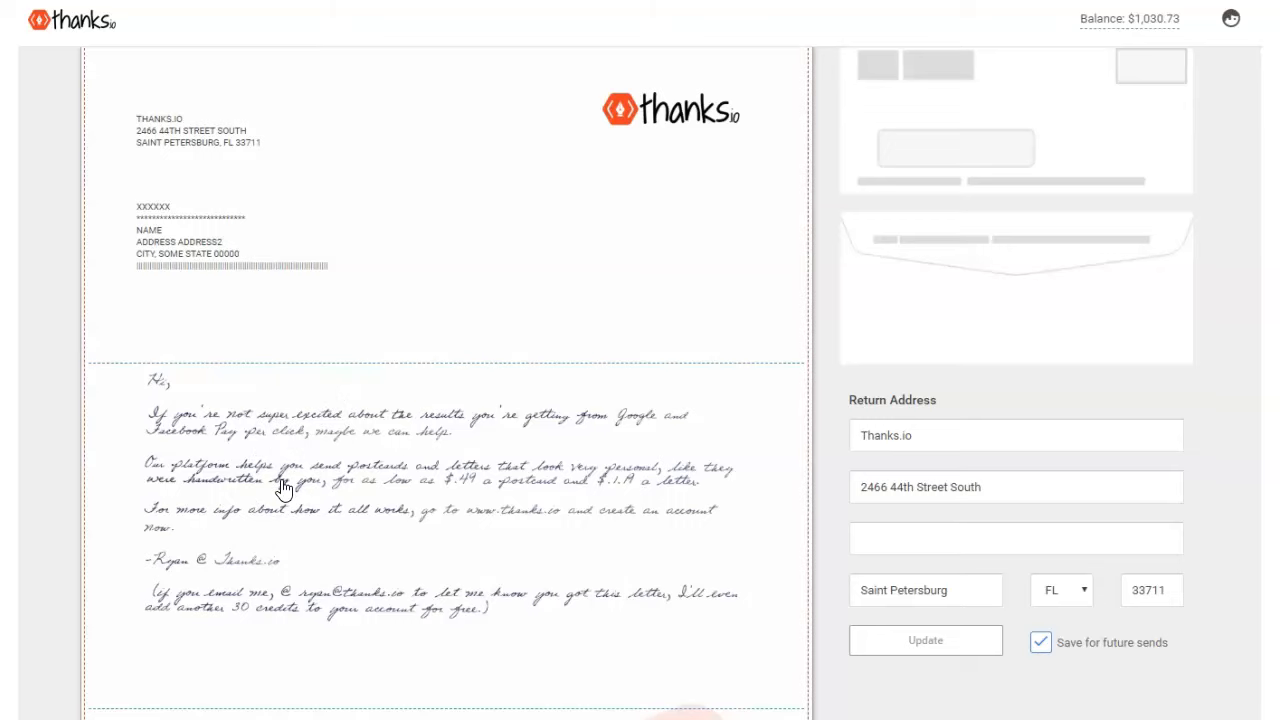
{"action": "scroll", "coordinate": [284, 487], "scroll_direction": "down", "scroll_amount": 6}
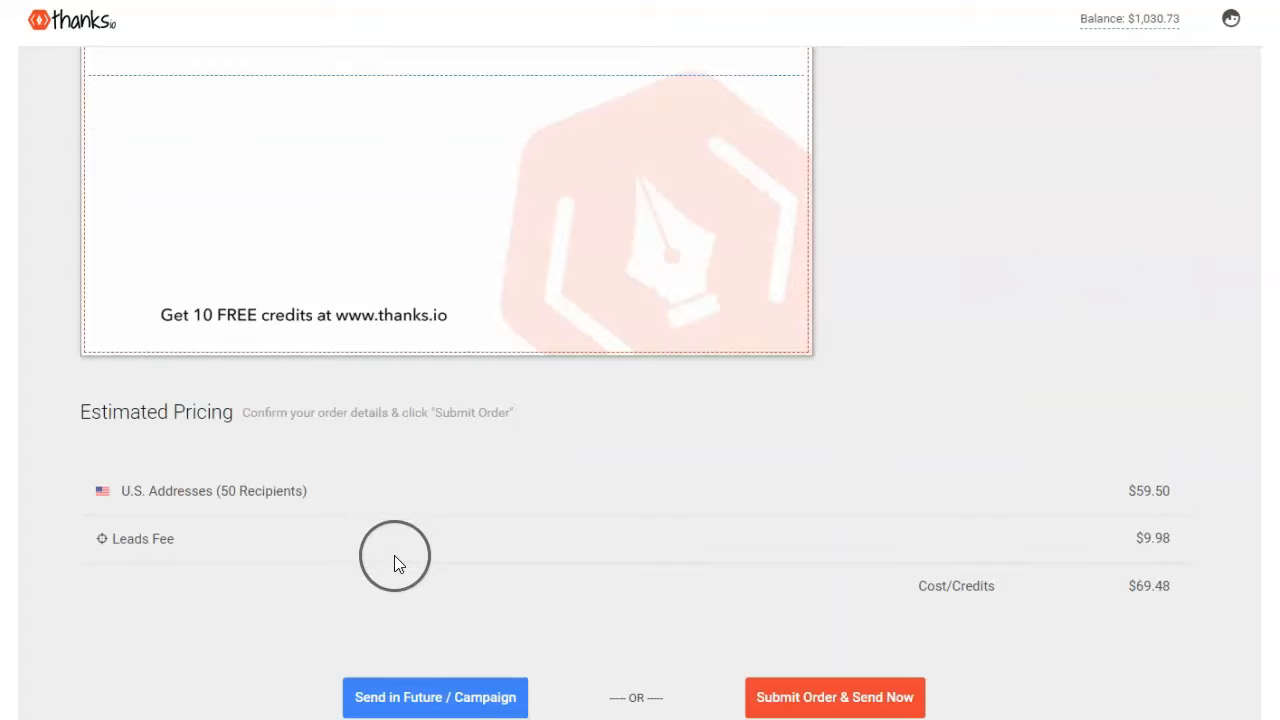
{"action": "scroll", "coordinate": [386, 557], "scroll_direction": "up", "scroll_amount": 10}
{"action": "scroll", "coordinate": [380, 570], "scroll_direction": "down", "scroll_amount": 10}
{"action": "scroll", "coordinate": [350, 580], "scroll_direction": "up", "scroll_amount": 10}
{"action": "scroll", "coordinate": [315, 590], "scroll_direction": "down", "scroll_amount": 4}
{"action": "scroll", "coordinate": [308, 594], "scroll_direction": "down", "scroll_amount": 5}
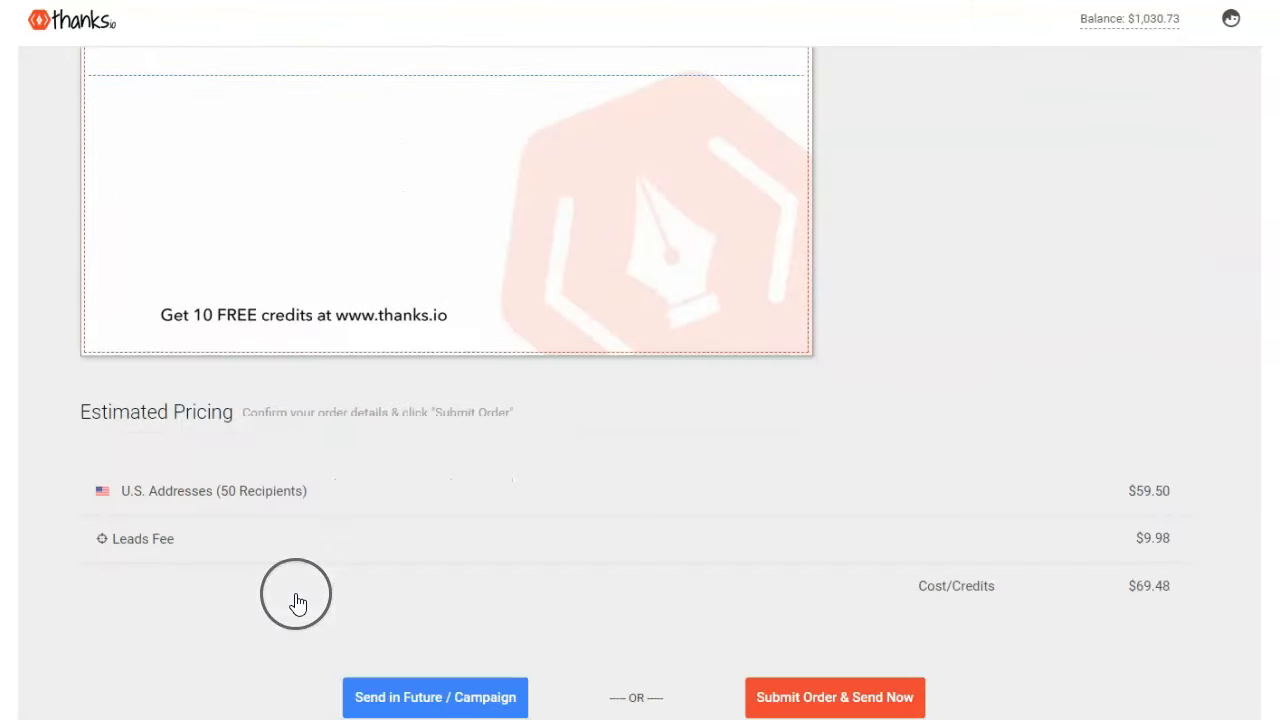
{"action": "scroll", "coordinate": [300, 597], "scroll_direction": "up", "scroll_amount": 10}
{"action": "scroll", "coordinate": [323, 609], "scroll_direction": "down", "scroll_amount": 5}
{"action": "scroll", "coordinate": [300, 591], "scroll_direction": "down", "scroll_amount": 3}
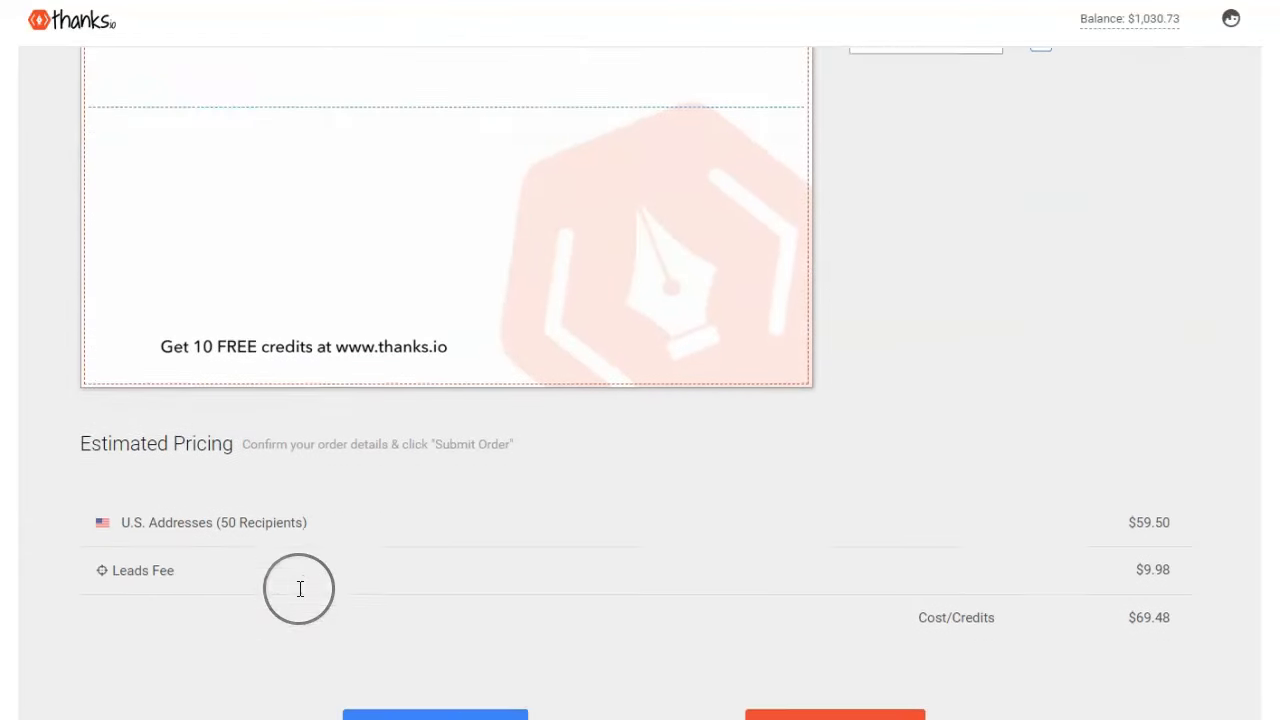
{"action": "scroll", "coordinate": [300, 591], "scroll_direction": "up", "scroll_amount": 4}
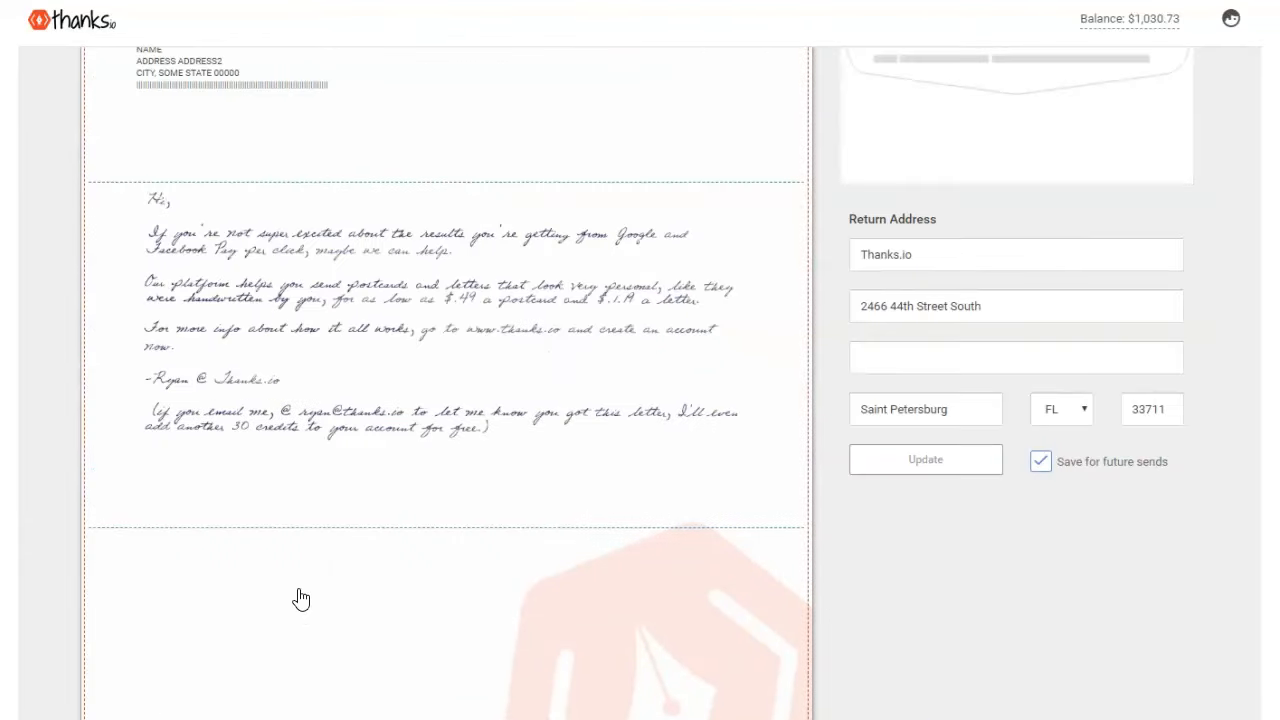
{"action": "scroll", "coordinate": [301, 598], "scroll_direction": "down", "scroll_amount": 5}
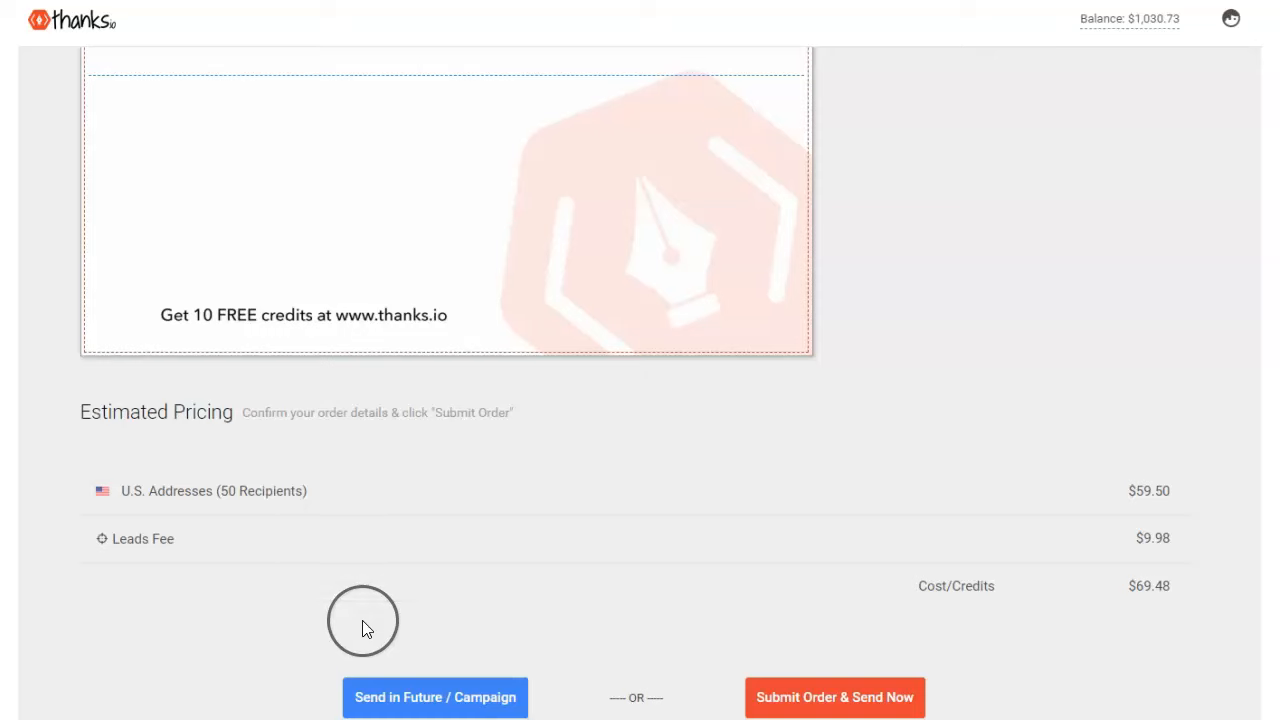
- Submit the $69.48 letter order to send now, then cancel it and confirm
{"action": "left_click", "coordinate": [764, 708]}
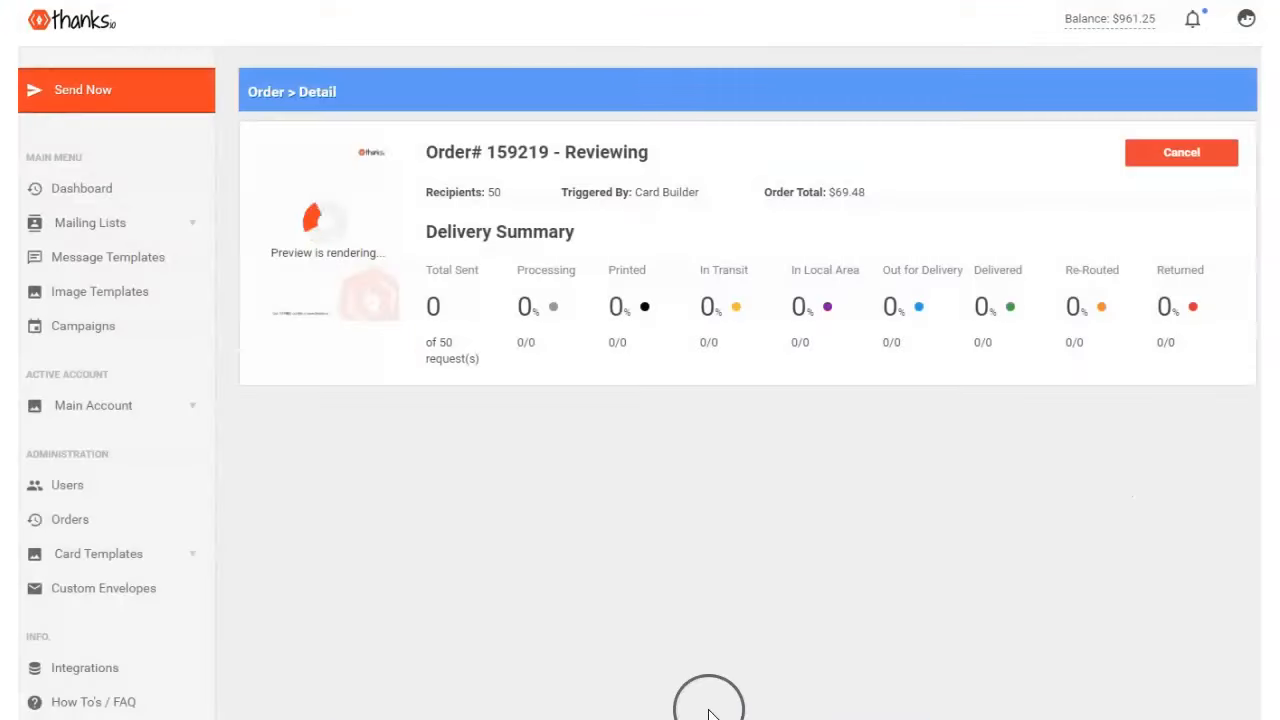
{"action": "left_click", "coordinate": [1155, 172]}
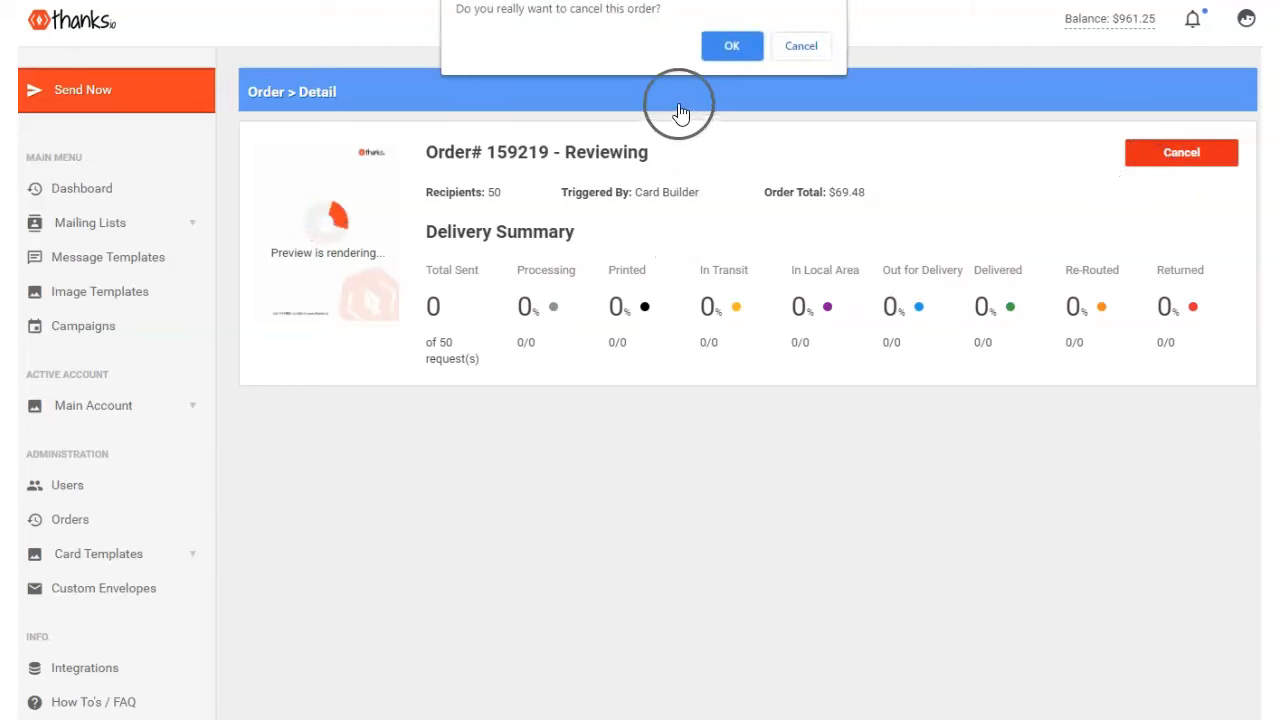
{"action": "left_click", "coordinate": [722, 44]}
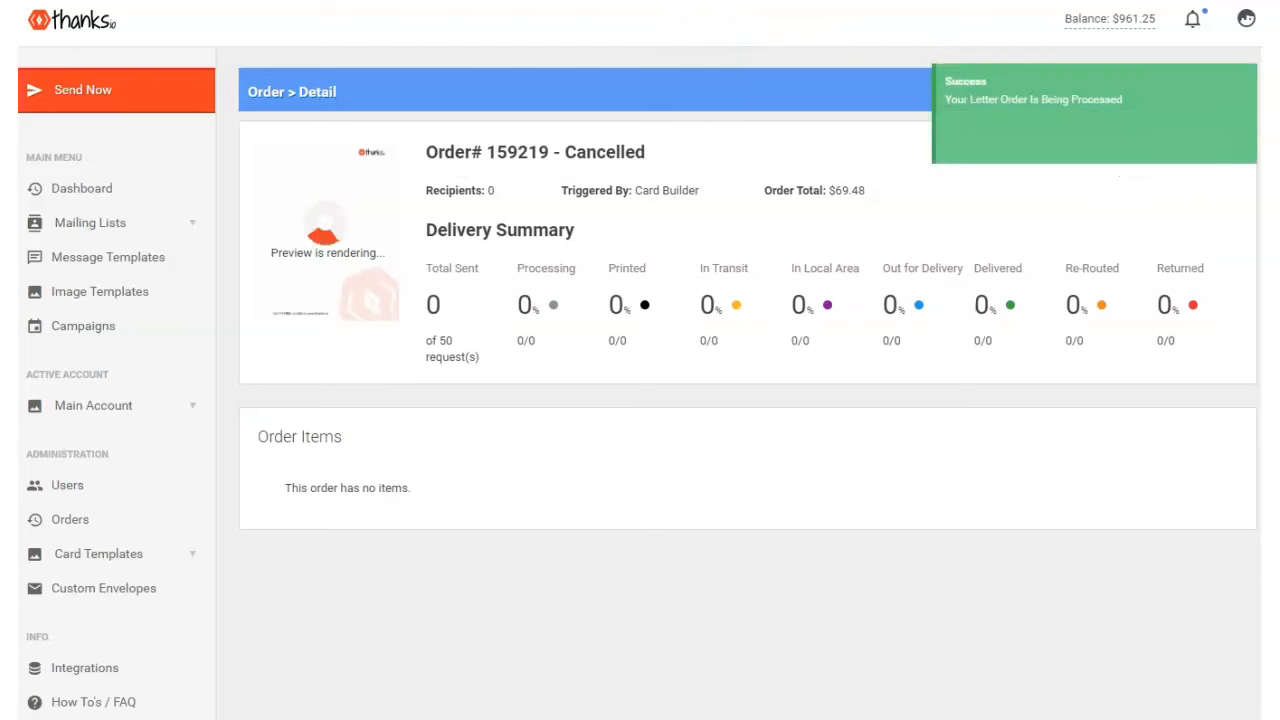